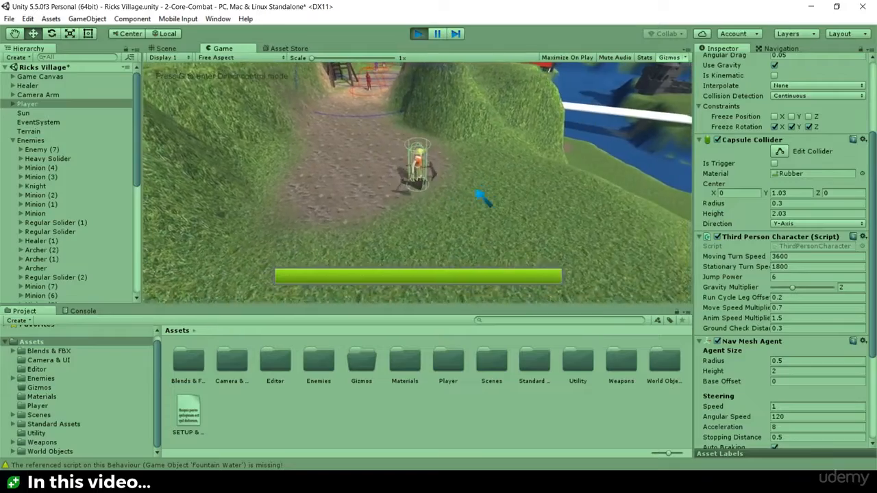
Walk the player around the border between the dirt path and the grass in the running game
left_click(360, 160)
left_click(480, 206)
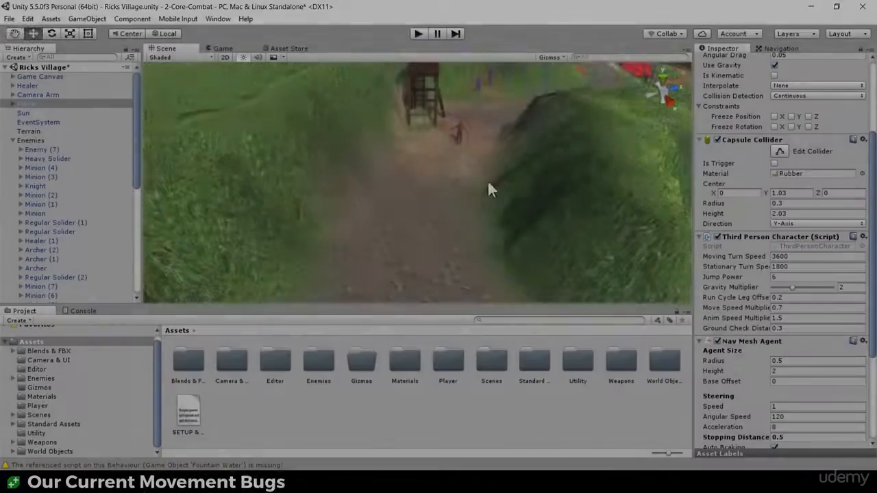
Survey the terrain from the watchtower path to the village and frame the Player in the scene
scroll(487, 179, "up", 5)
scroll(481, 185, "down", 4)
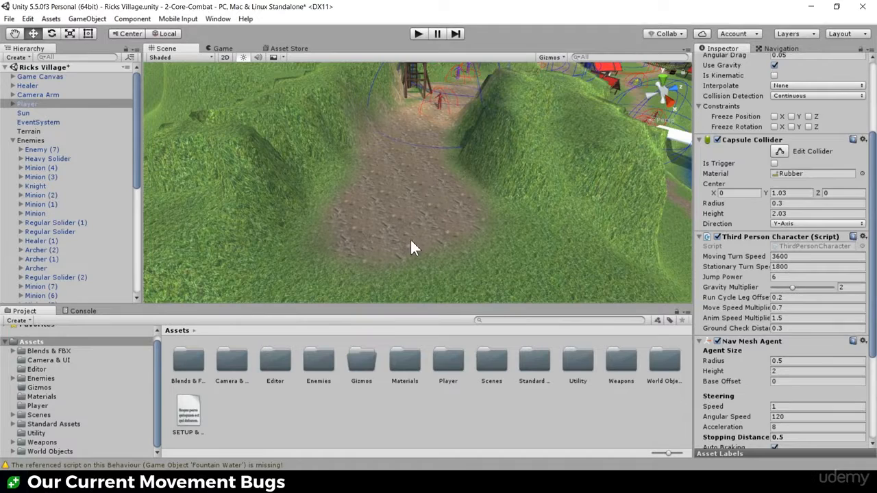
scroll(445, 144, "down", 4)
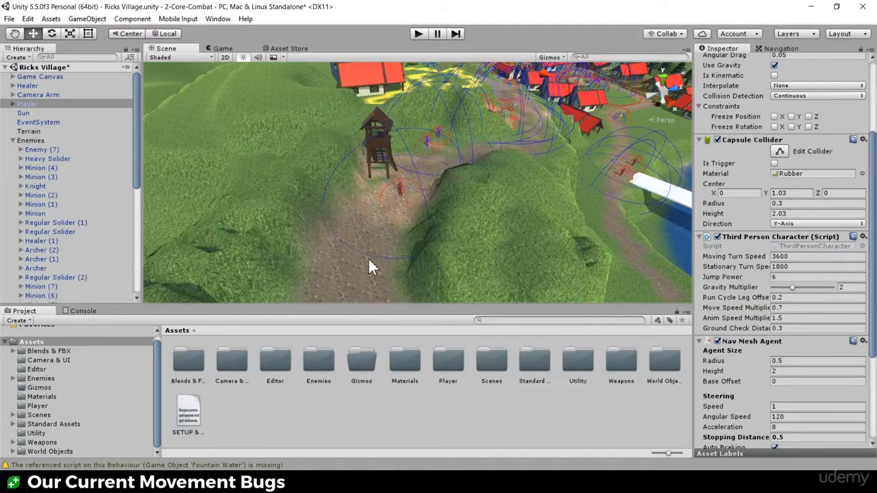
middle_click_drag(371, 275, 376, 241)
middle_click_drag(402, 175, 363, 287)
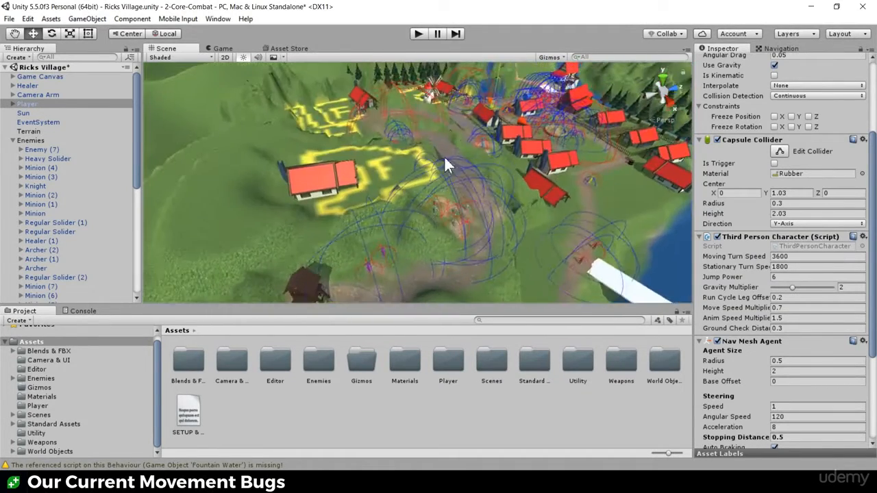
key("f")
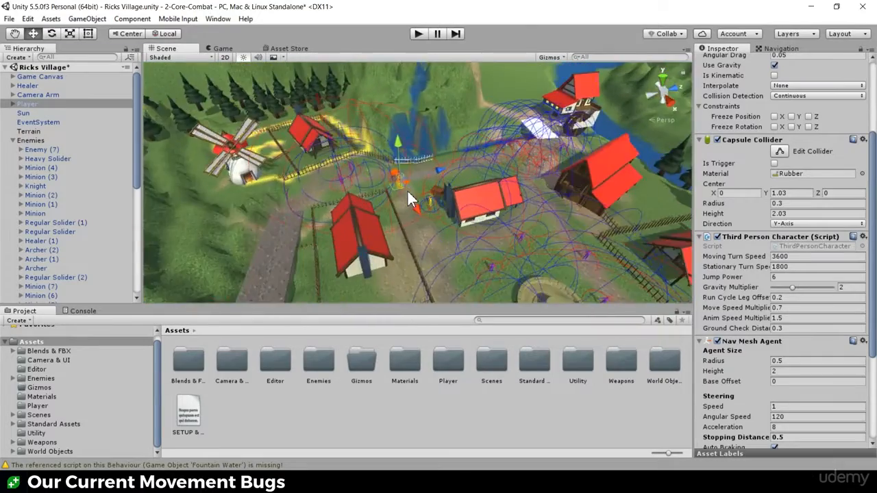
scroll(407, 189, "up", 8)
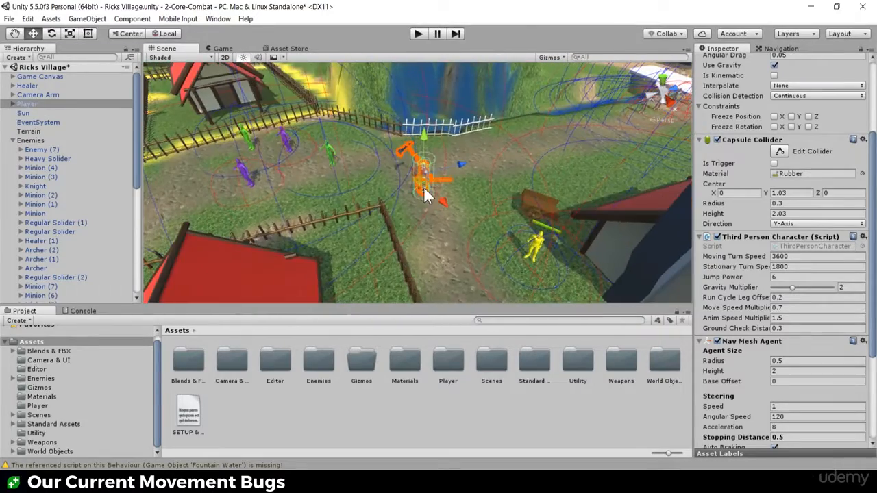
Find the Heavy Solider beside the watchtower and inspect its Transform position
left_click_drag(410, 208, 365, 201, "alt")
scroll(366, 201, "down", 3)
middle_click_drag(295, 223, 356, 148)
scroll(363, 159, "down", 3)
scroll(358, 152, "down", 4)
middle_click_drag(311, 209, 422, 117)
scroll(422, 118, "down", 5)
middle_click_drag(356, 162, 454, 180)
scroll(457, 189, "up", 5)
left_click(544, 181)
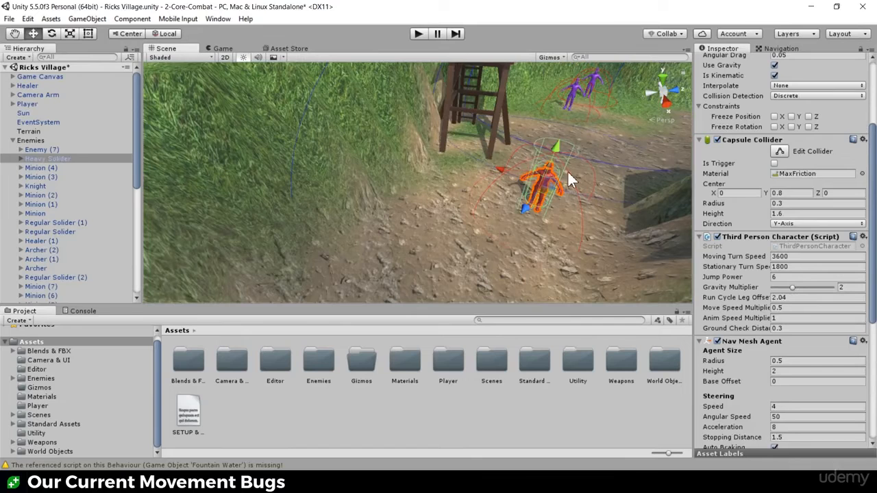
scroll(635, 128, "up", 4)
middle_click_drag(635, 130, 614, 147)
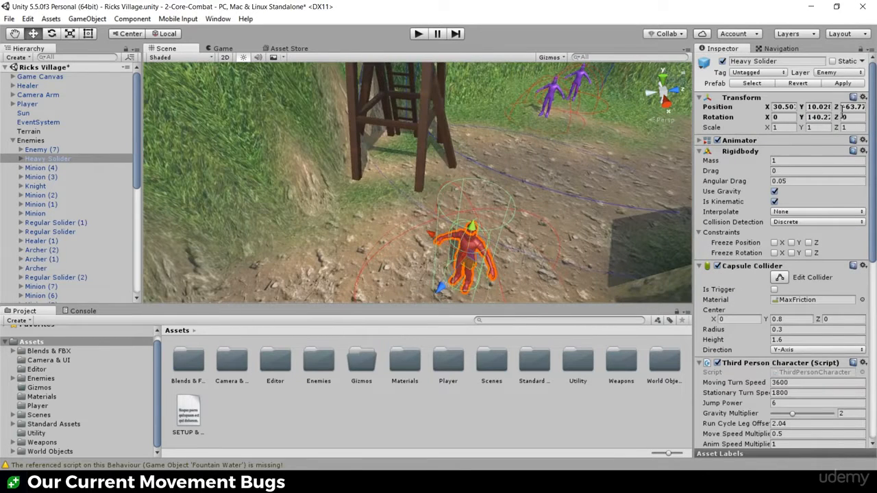
Set the Player's position to X 30, Y 10, Z -63, next to the Heavy Solider
left_click(27, 104)
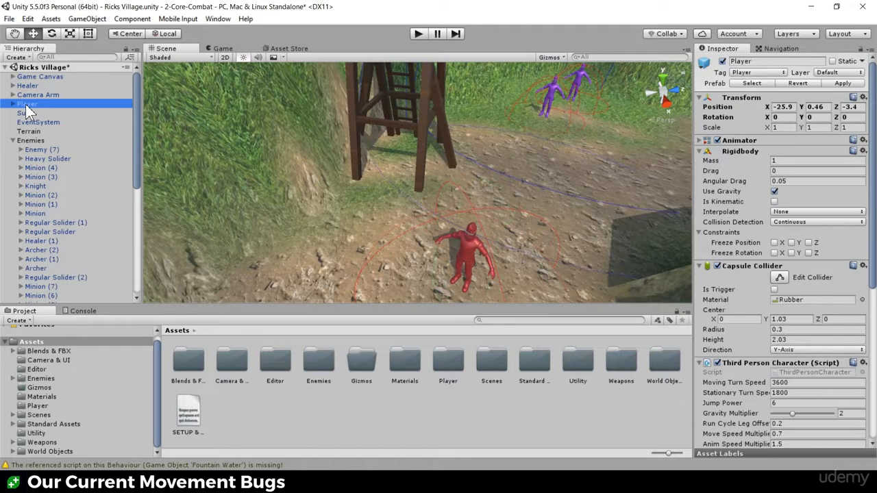
left_click(783, 108)
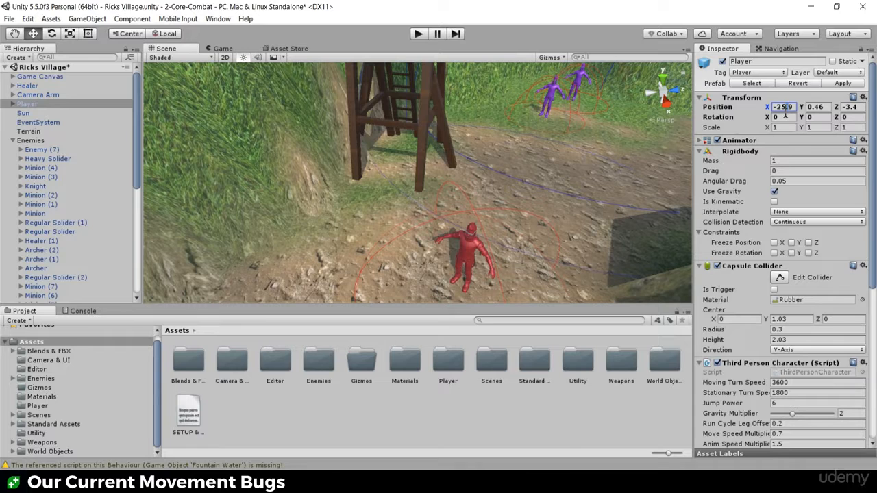
type("30")
key("Tab")
type("10")
key("Tab")
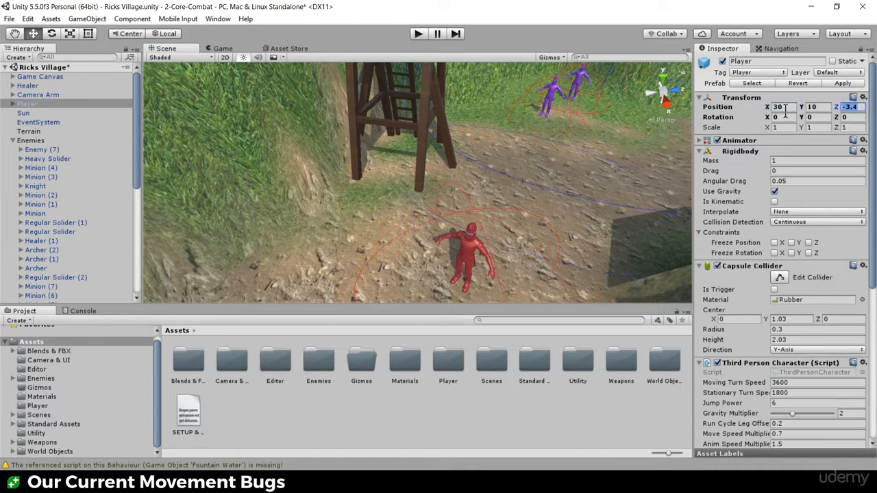
type("-63")
scroll(785, 113, "down", 5)
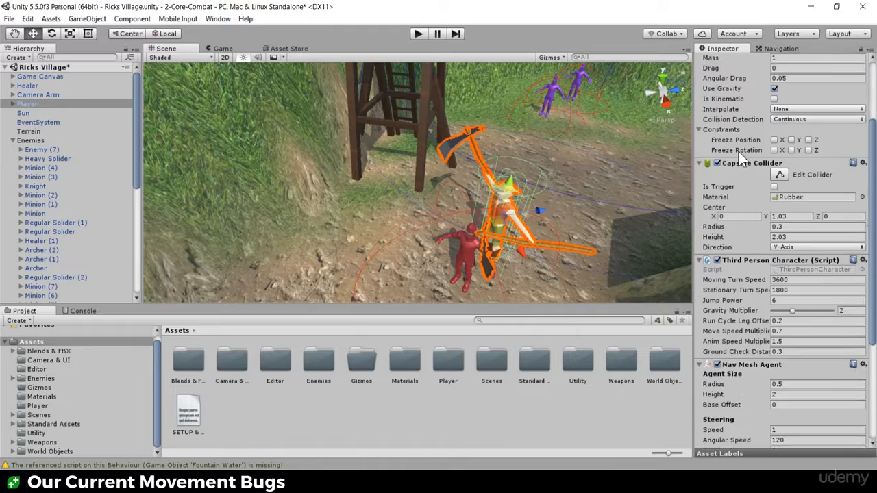
Move the Player down the dirt path away from the Heavy Solider, to about X 36.5, Z -68.4
scroll(543, 197, "down", 6)
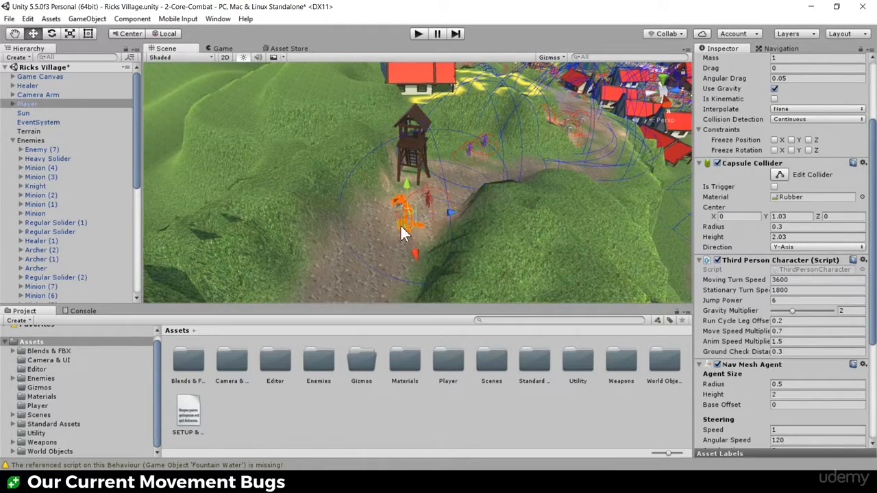
scroll(373, 247, "up", 6)
key("f")
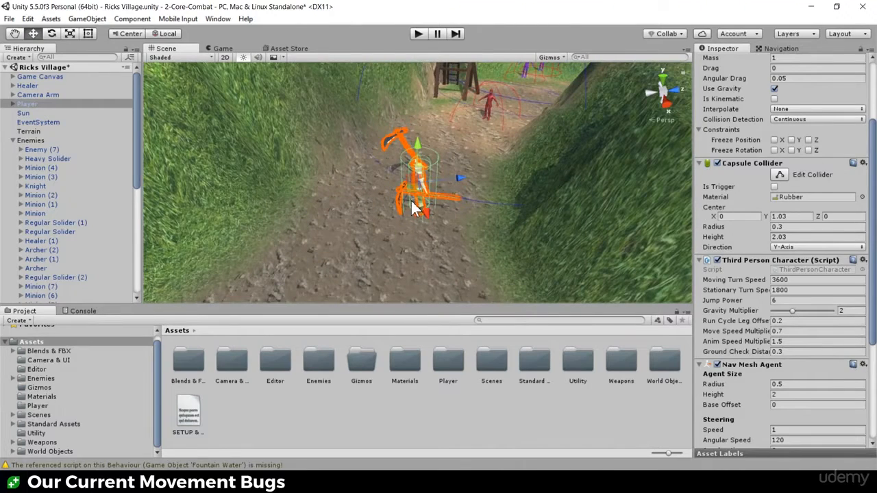
Play-test the player's movement on the dirt path and nearby grass, running the game twice and stopping it each time
left_click(418, 34)
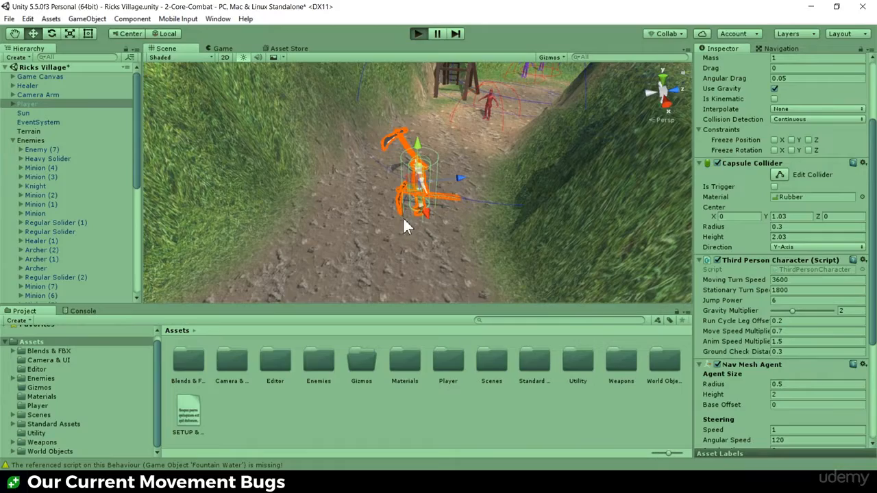
mouse_move(404, 218)
left_mouse_down()
mouse_move(448, 233)
mouse_move(479, 219)
mouse_move(450, 213)
mouse_move(395, 156)
mouse_move(379, 249)
mouse_move(386, 210)
mouse_move(460, 119)
mouse_move(409, 145)
mouse_move(410, 132)
mouse_move(453, 131)
mouse_move(378, 252)
mouse_move(341, 182)
mouse_move(314, 250)
mouse_move(421, 203)
mouse_move(452, 150)
mouse_move(417, 256)
mouse_move(467, 200)
mouse_move(366, 256)
mouse_move(367, 229)
mouse_move(446, 247)
mouse_move(444, 200)
left_mouse_up()
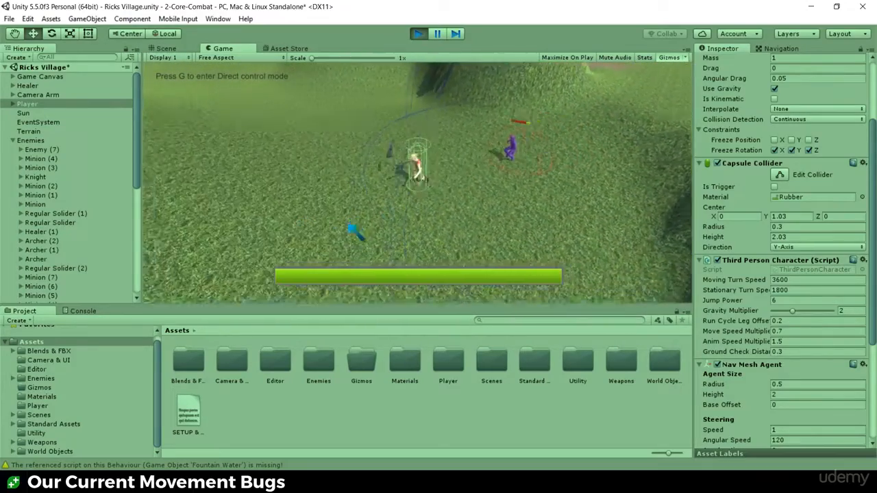
mouse_move(481, 148)
left_mouse_down()
mouse_move(466, 134)
mouse_move(491, 154)
mouse_move(481, 136)
mouse_move(359, 143)
mouse_move(359, 134)
mouse_move(443, 189)
mouse_move(424, 224)
mouse_move(480, 161)
mouse_move(405, 126)
mouse_move(332, 182)
mouse_move(467, 242)
mouse_move(500, 150)
mouse_move(363, 131)
mouse_move(396, 210)
mouse_move(476, 204)
mouse_move(461, 169)
mouse_move(340, 134)
mouse_move(402, 141)
mouse_move(413, 198)
mouse_move(463, 97)
left_mouse_up()
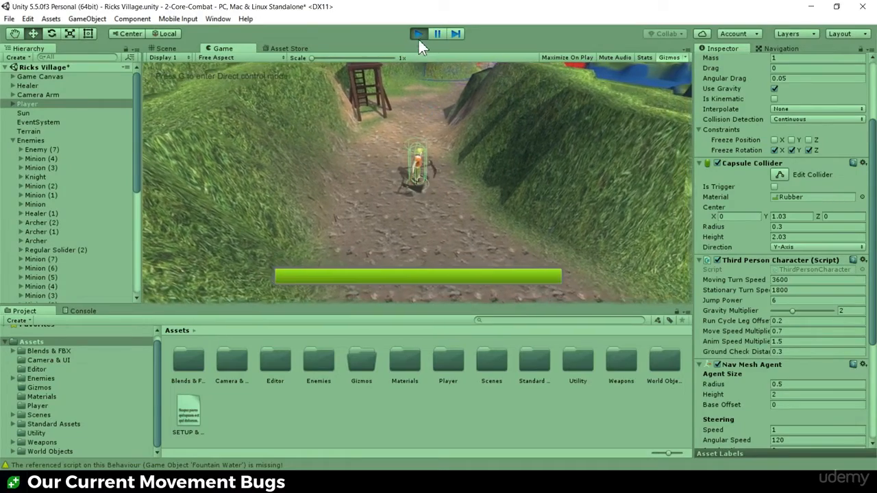
mouse_move(409, 236)
left_mouse_down()
mouse_move(463, 211)
mouse_move(487, 224)
mouse_move(511, 170)
mouse_move(467, 175)
mouse_move(496, 188)
mouse_move(491, 221)
mouse_move(514, 190)
mouse_move(500, 259)
mouse_move(502, 171)
mouse_move(490, 179)
mouse_move(287, 182)
mouse_move(201, 153)
mouse_move(166, 161)
mouse_move(154, 141)
mouse_move(224, 130)
mouse_move(216, 132)
mouse_move(222, 152)
mouse_move(332, 114)
mouse_move(315, 233)
mouse_move(434, 256)
mouse_move(457, 278)
left_mouse_up()
left_click(419, 29)
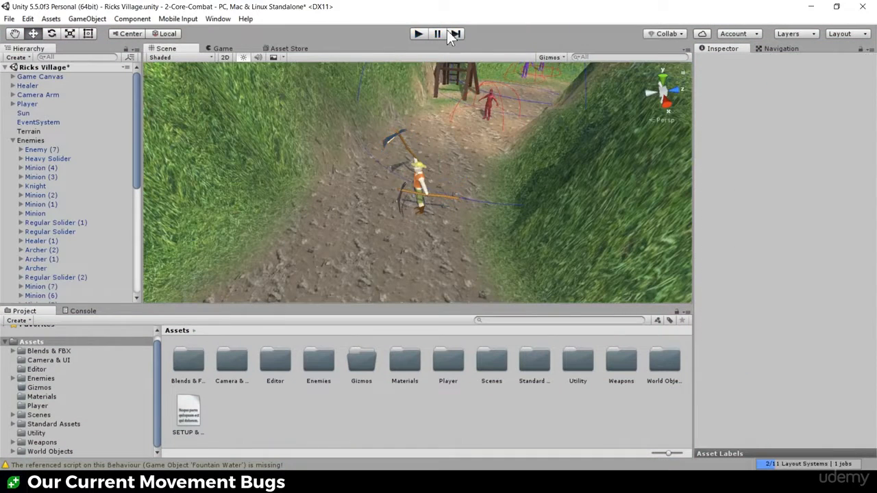
left_click(418, 35)
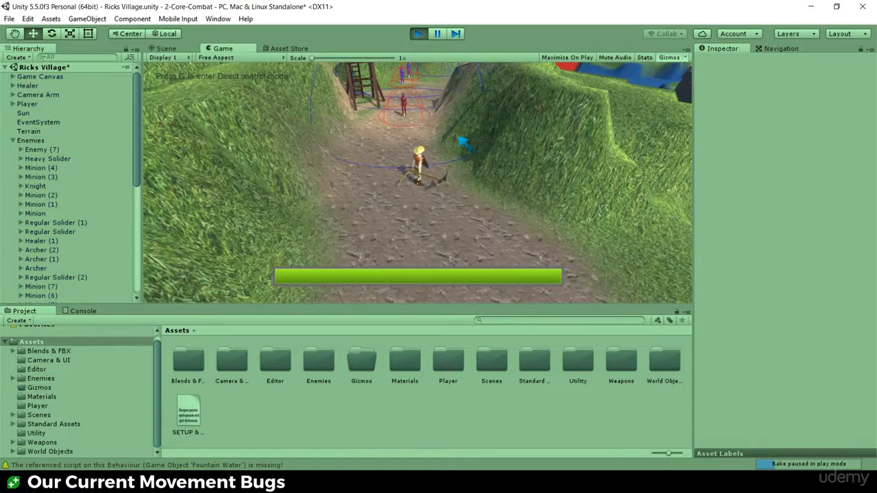
left_click(418, 33)
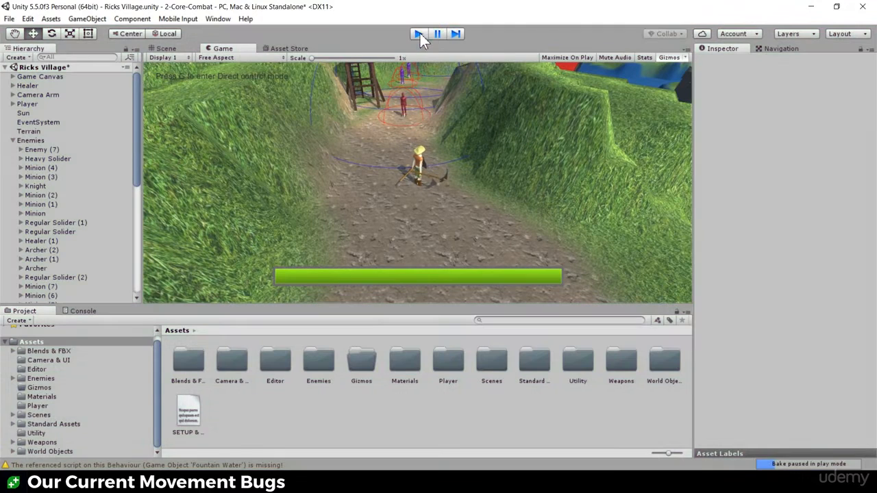
Move the Player farther down the dirt path, close to where it meets the open grass
left_click(420, 175)
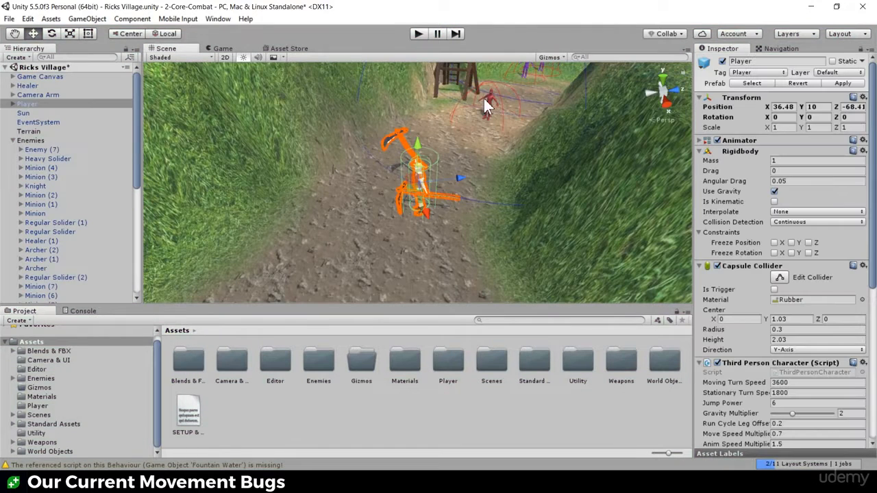
scroll(783, 254, "down", 3)
scroll(782, 255, "down", 5)
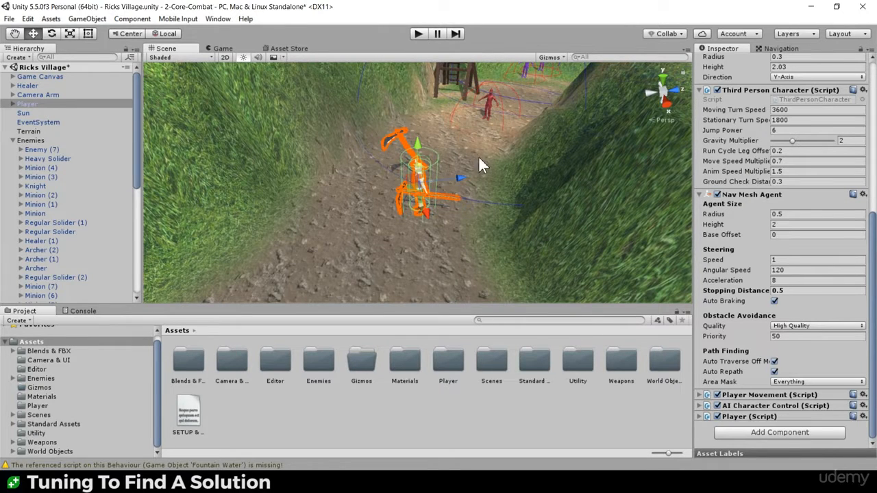
left_click_drag(478, 155, 419, 264, "alt")
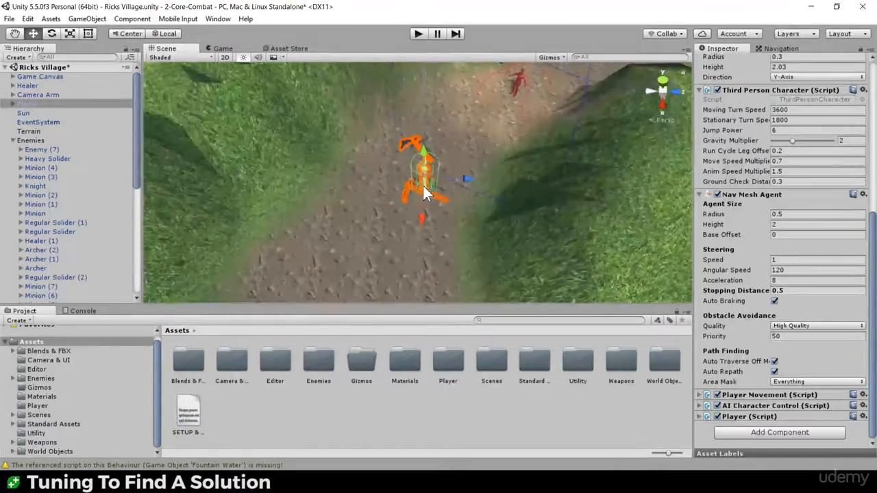
left_click_drag(428, 185, 357, 276)
left_click_drag(420, 264, 478, 159, "alt")
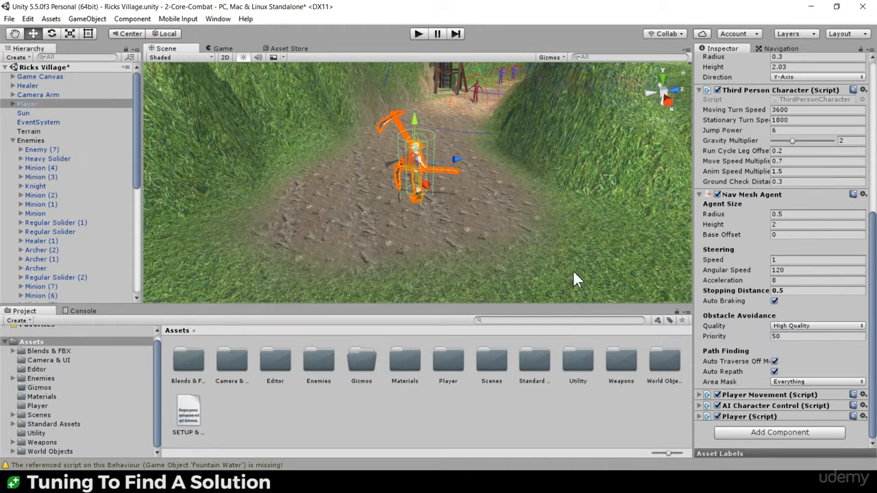
Set the Player's Ground Check Distance to 0.5 and play-test walking back and forth between the path and the grass
left_click(794, 181)
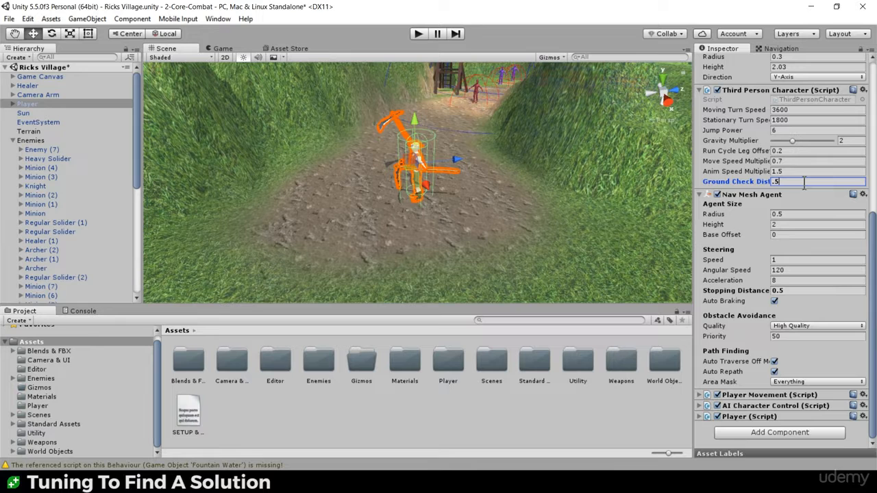
left_click(418, 34)
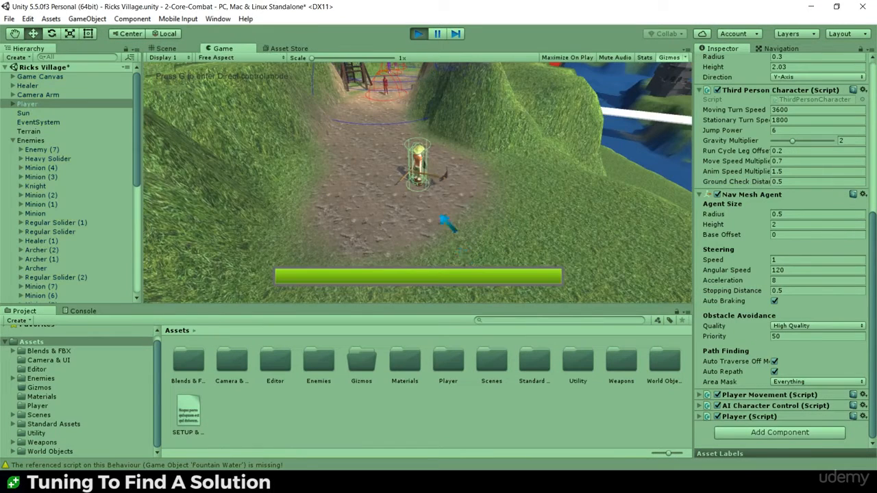
left_click(444, 221)
left_click(367, 149)
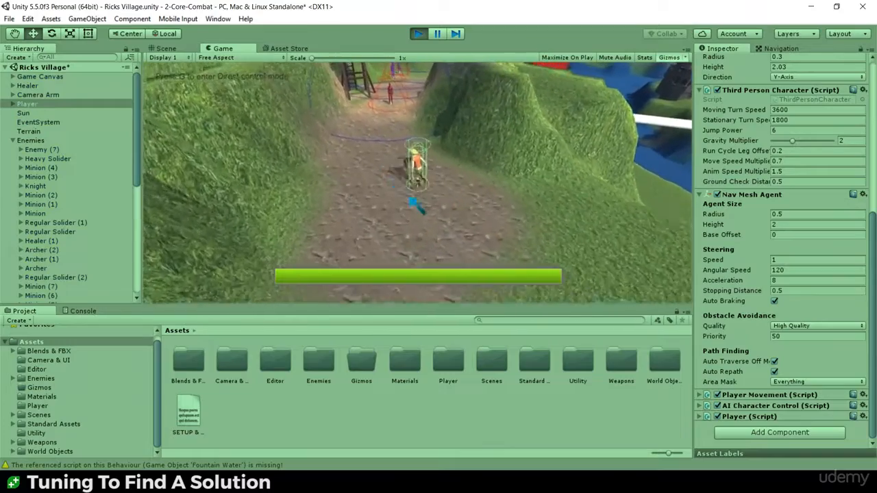
left_click(448, 254)
left_click(474, 239)
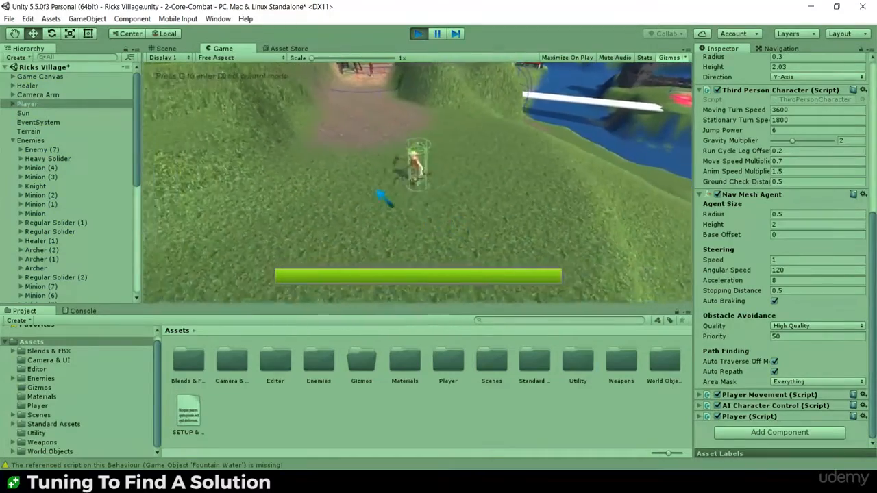
left_click(418, 141)
left_click(432, 137)
left_click(424, 134)
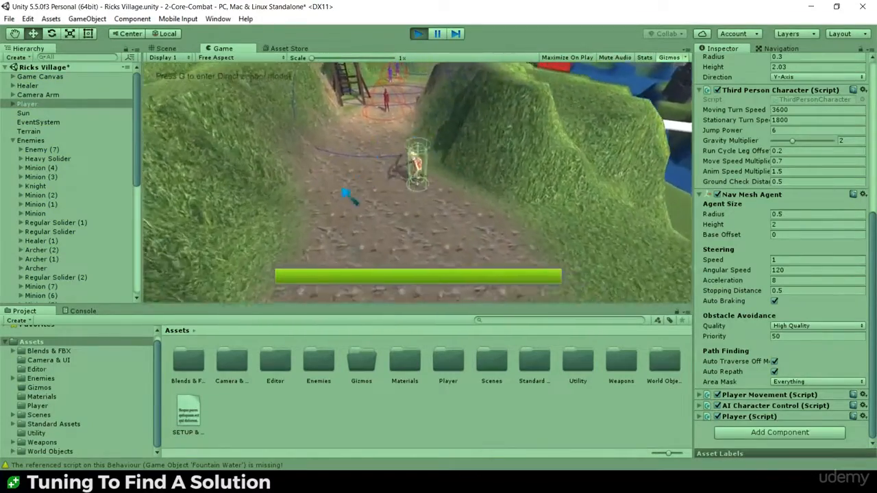
left_click(459, 257)
left_click(474, 248)
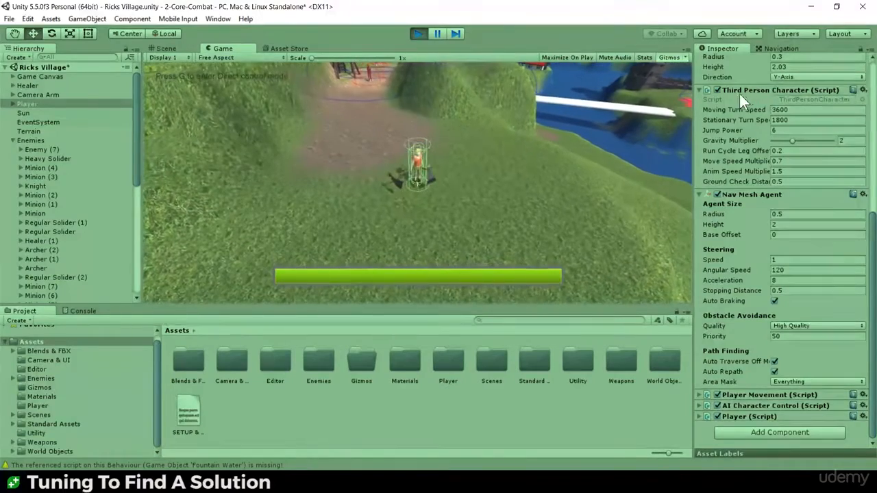
Test the player's movement in the running game with its Capsule Collider disabled, and re-enable the collider
left_click(717, 91)
scroll(742, 127, "up", 3)
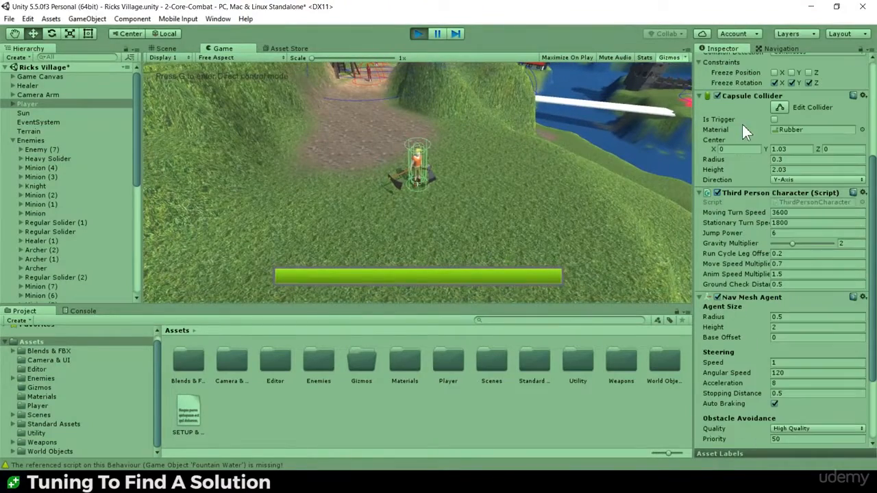
left_click(717, 97)
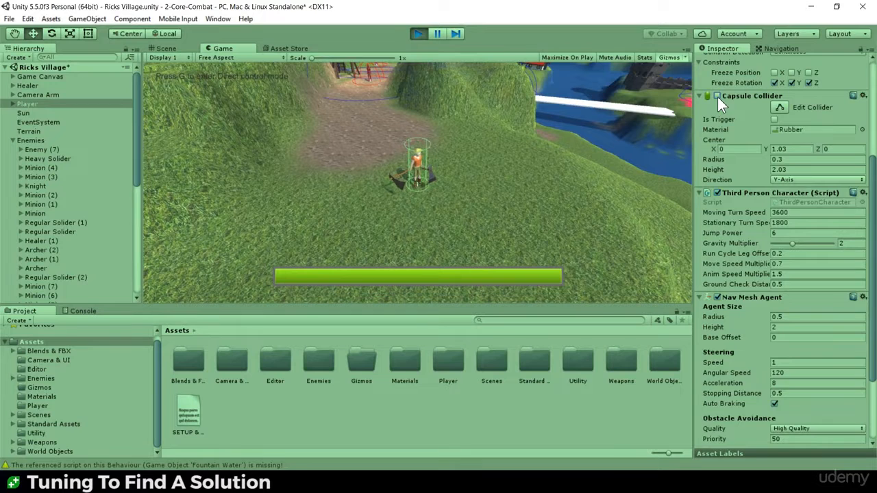
scroll(740, 135, "up", 3)
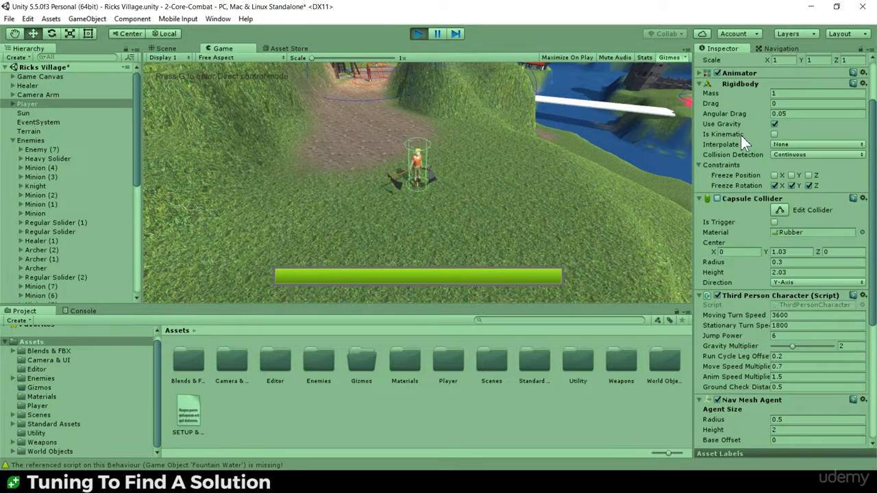
left_click(717, 199)
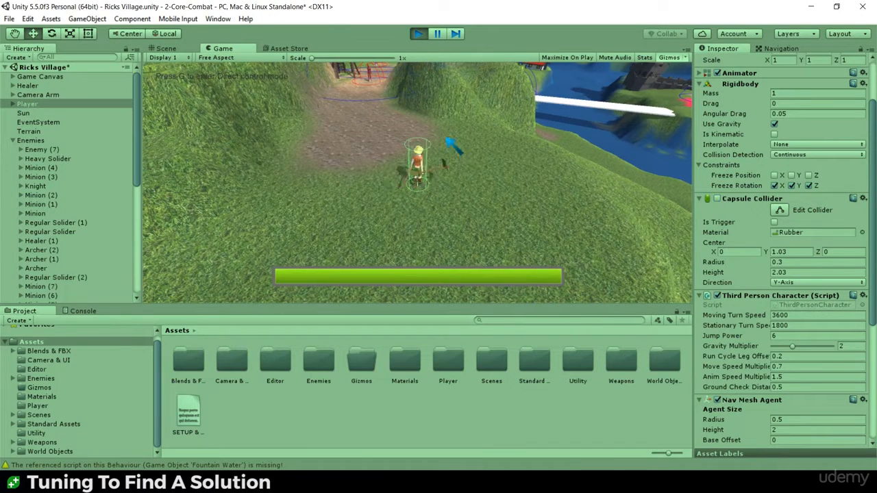
left_click(717, 199)
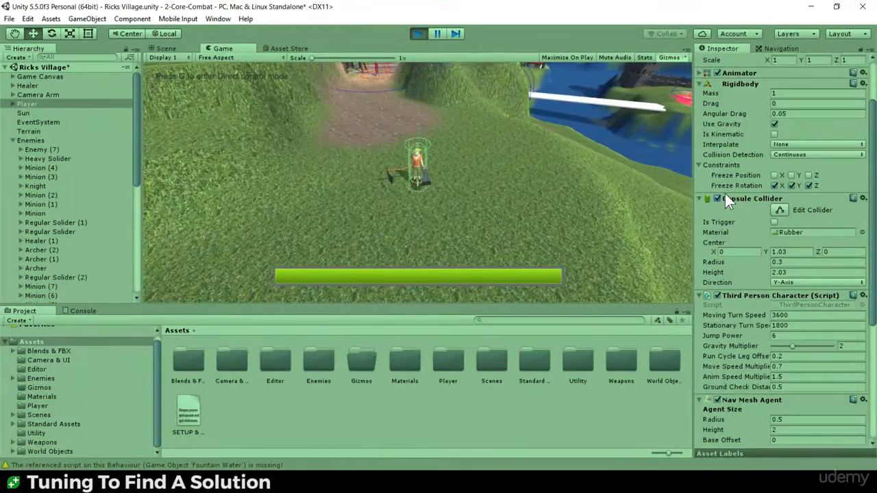
Disable the Player's Nav Mesh Agent in the running game to test its effect, and re-enable it
scroll(757, 152, "up", 2)
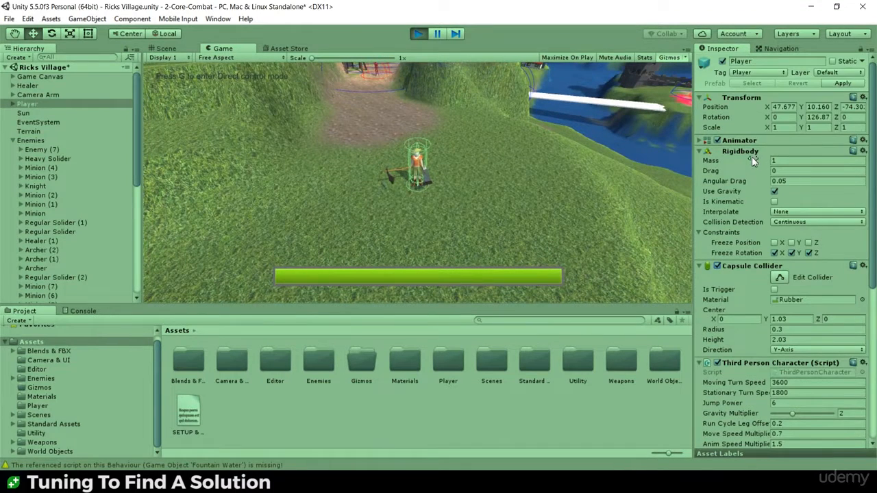
scroll(751, 158, "down", 7)
scroll(733, 226, "down", 1)
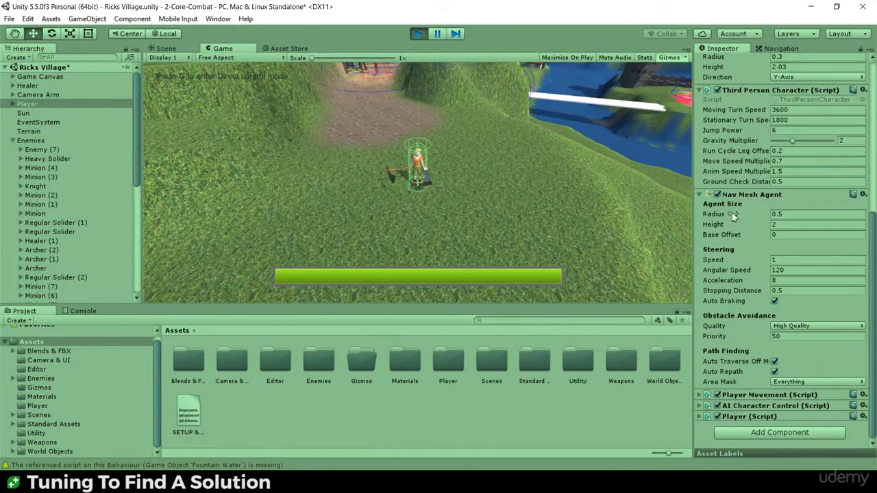
left_click(717, 194)
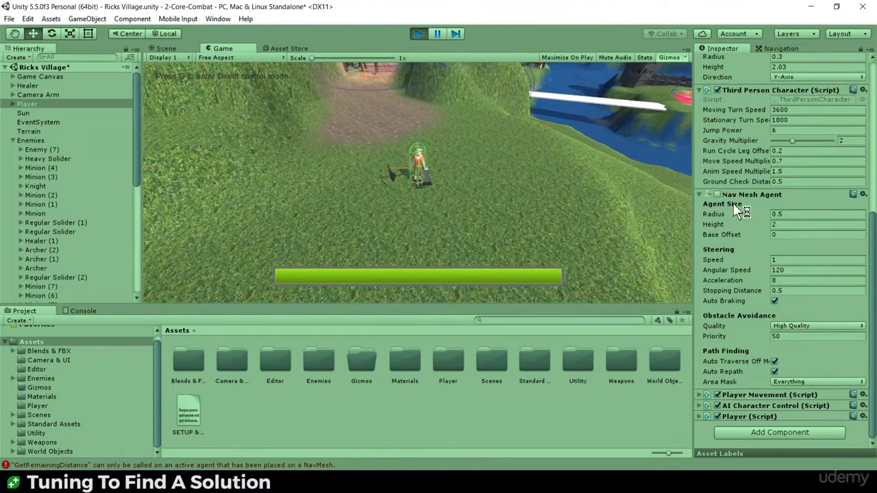
left_click(717, 194)
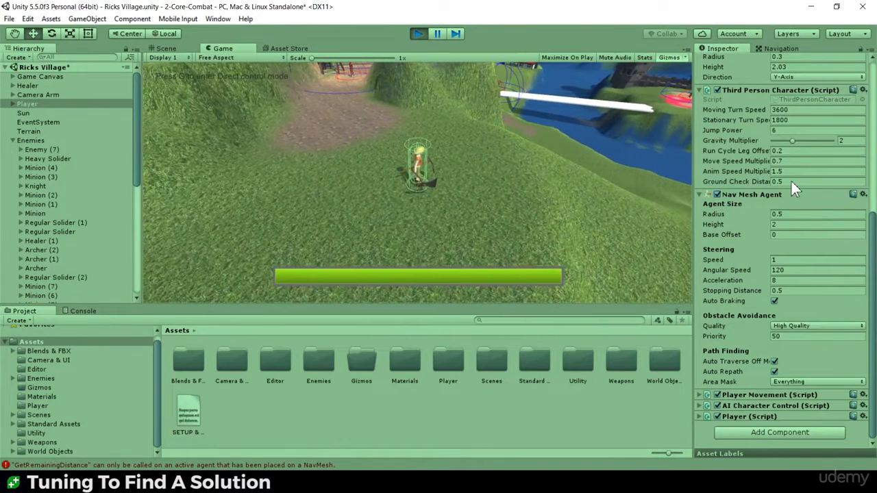
Set the Player's Ground Check Distance to 1 while the game is running
left_click(784, 181)
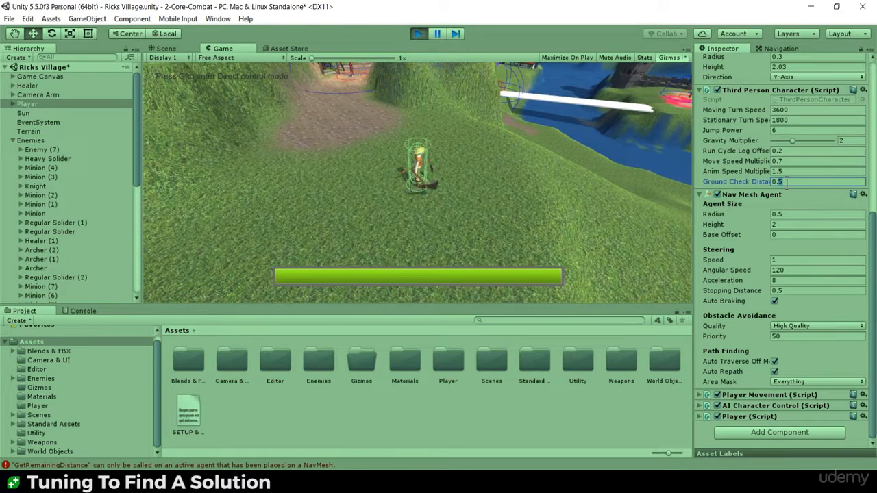
key("BackSpace")
key("BackSpace")
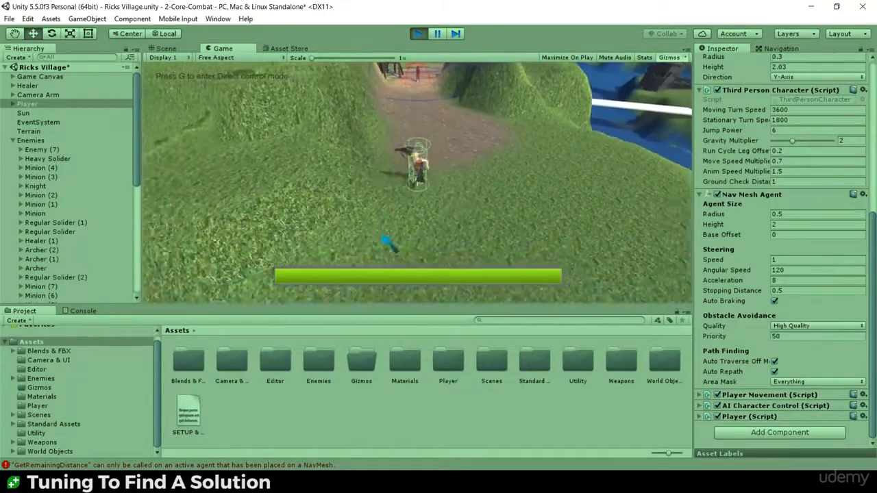
Play-test the player's movement by walking back and forth repeatedly between the grass slope and the dirt path
left_click(500, 179)
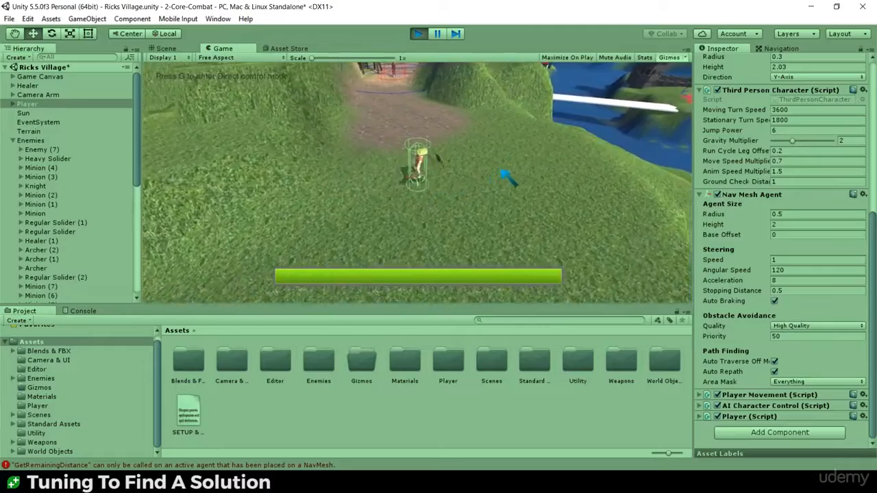
left_click(391, 137)
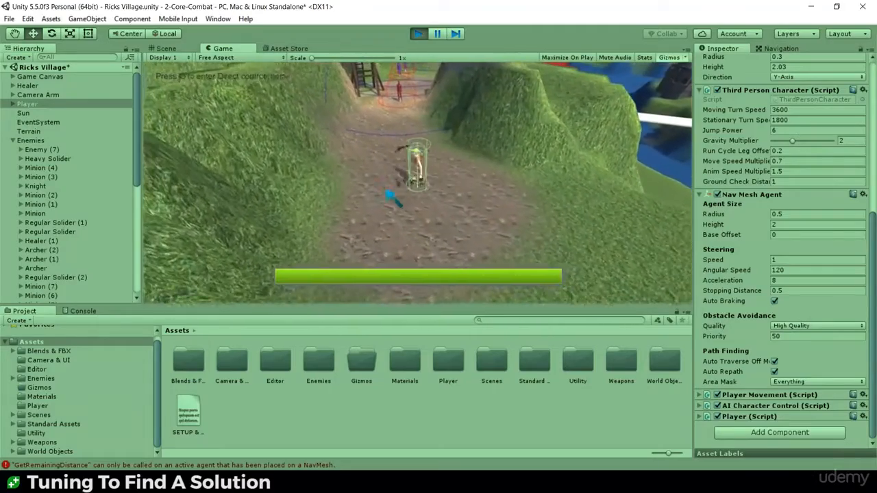
left_click(458, 225)
left_click(479, 169)
left_click(391, 188)
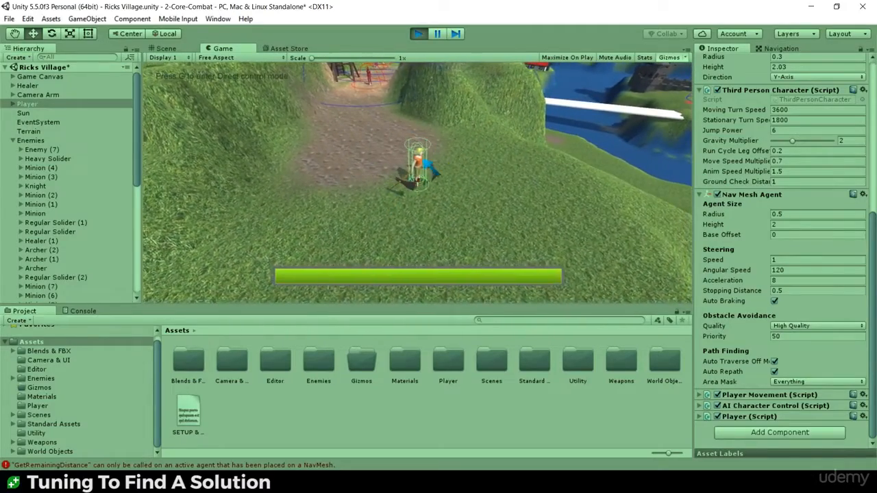
left_click(488, 215)
left_click(385, 183)
left_click(456, 211)
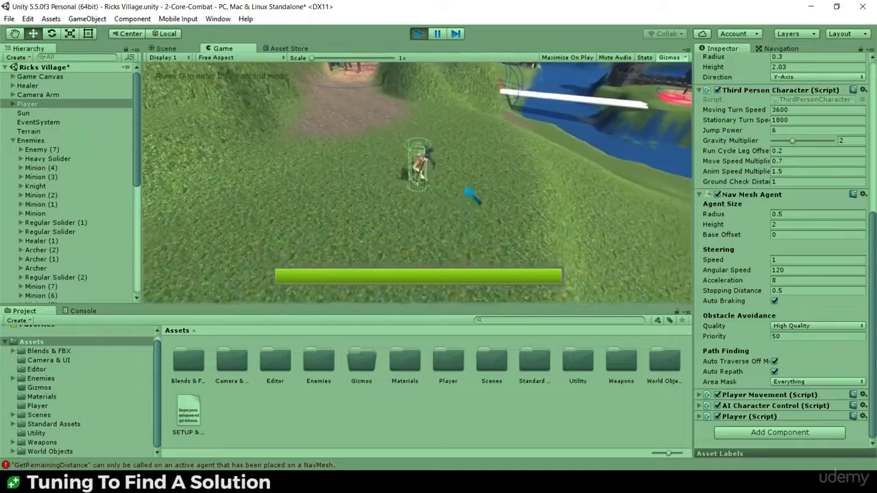
left_click(431, 134)
left_click(372, 153)
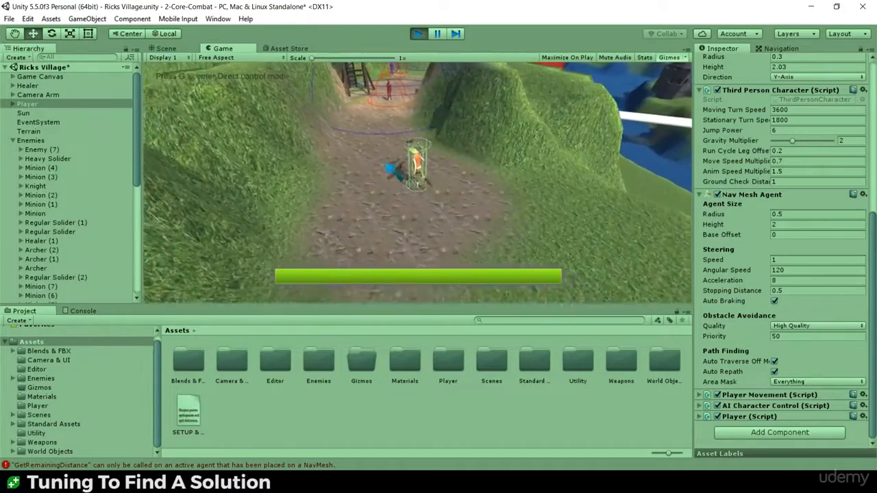
left_click(442, 230)
left_click(474, 233)
left_click(378, 229)
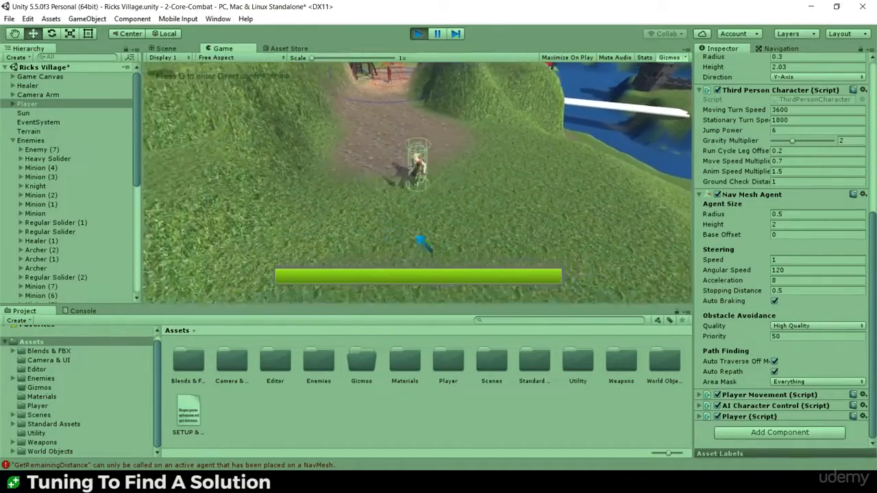
left_click(468, 197)
left_click(386, 141)
left_click(348, 143)
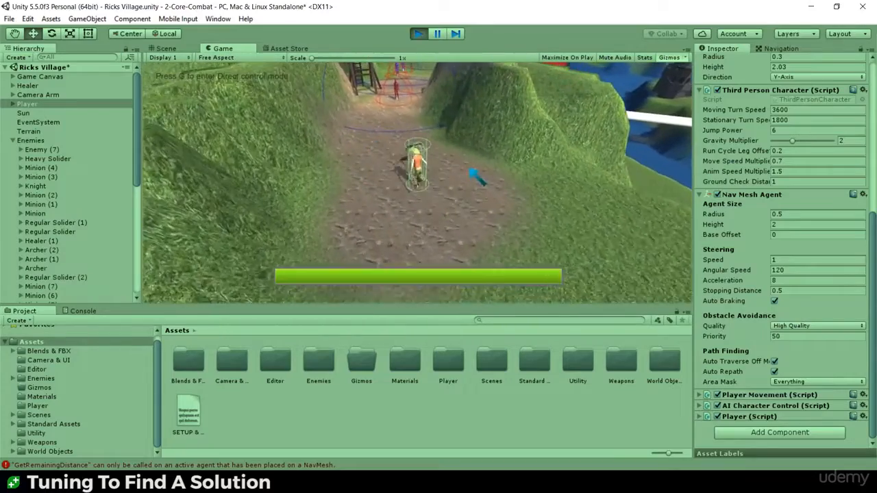
left_click(465, 221)
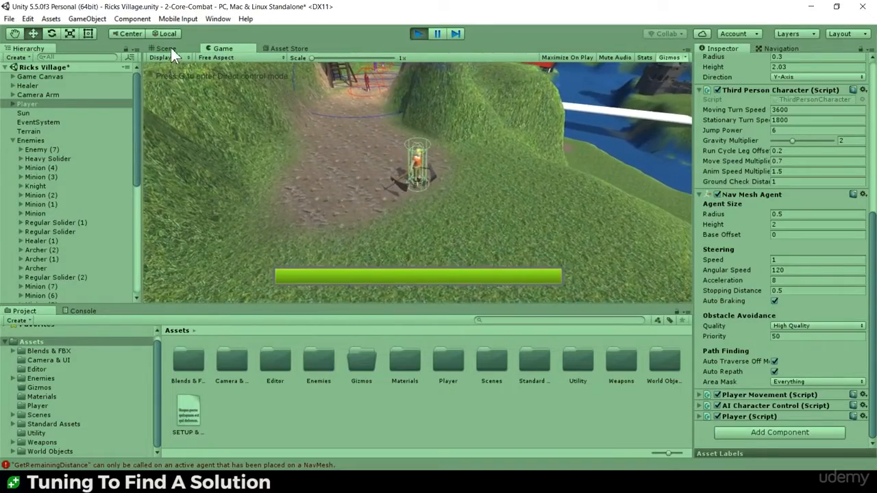
Examine the player's stance and feet against the terrain from several angles in the Scene view
left_click(167, 49)
left_click_drag(465, 248, 560, 209, "alt")
middle_click_drag(616, 181, 585, 182)
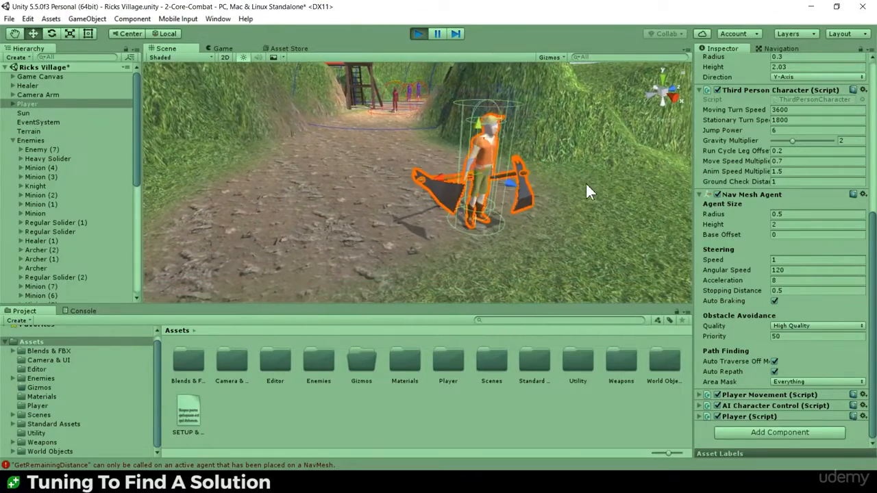
left_click(577, 182)
left_click_drag(577, 181, 455, 189, "alt")
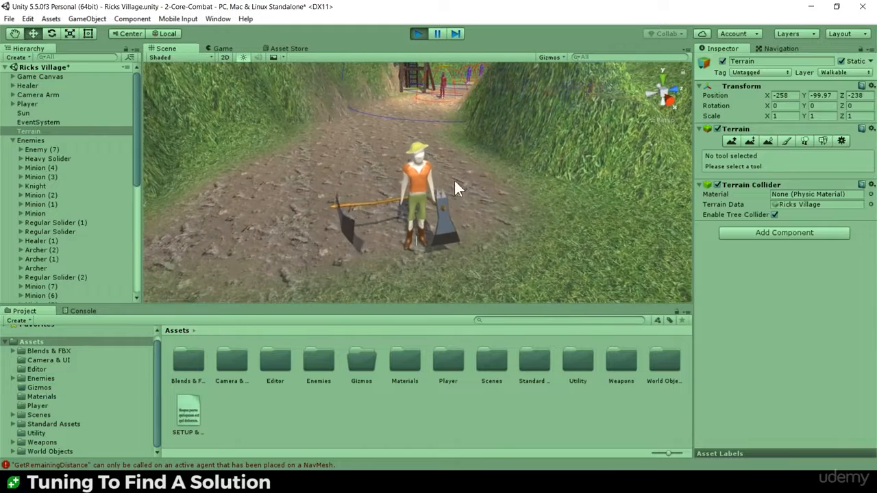
left_click(420, 170)
left_click(522, 213)
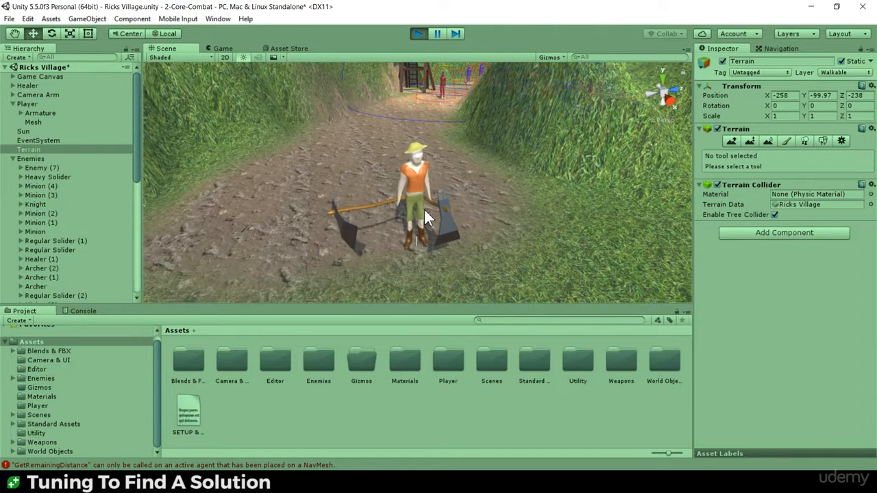
left_click_drag(397, 247, 449, 237, "alt")
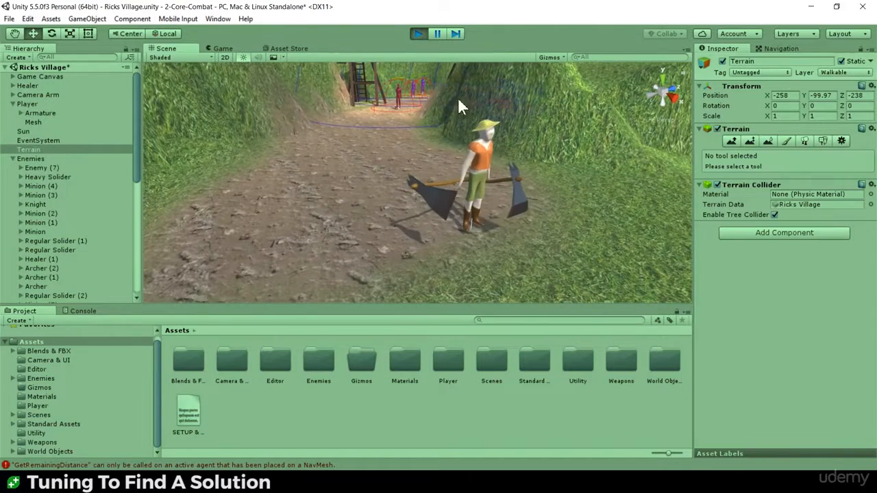
Return to the Game view and walk the player across the grass and back up the dirt path
left_click(220, 49)
left_click(467, 223)
left_click(377, 171)
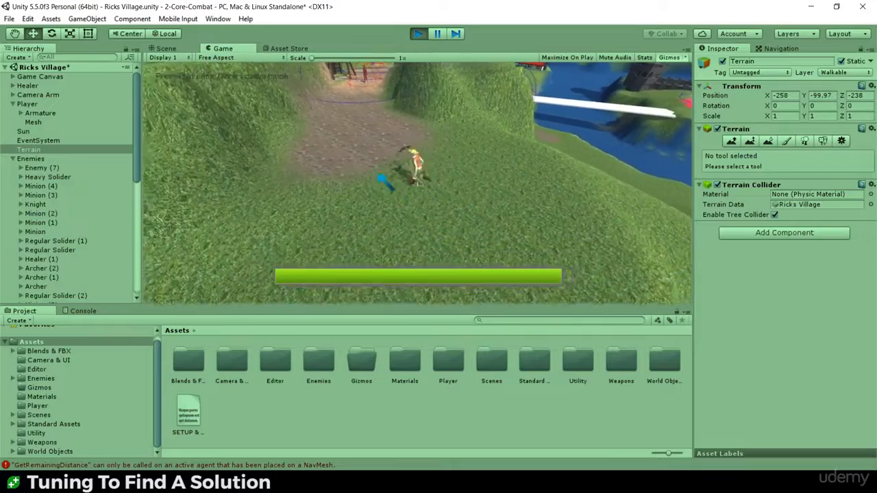
left_click(435, 154)
left_click(368, 188)
left_click(384, 134)
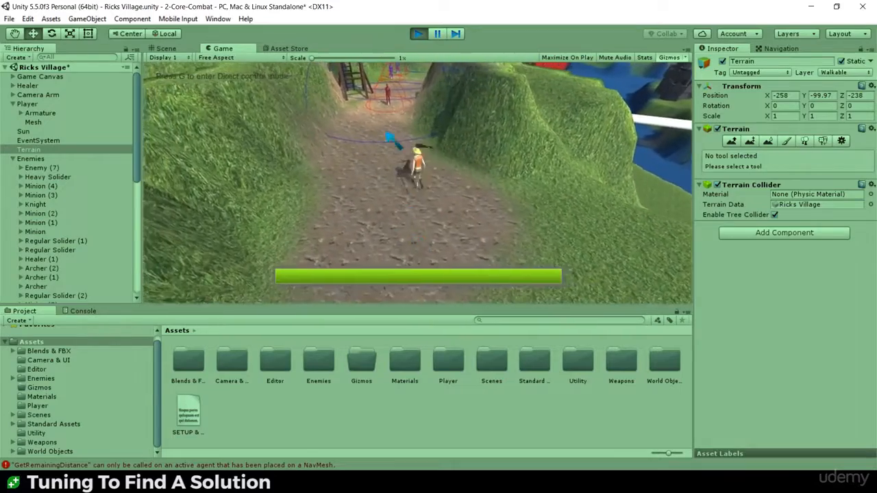
Play-test fighting the red and purple enemies and retreating to the grass, and stop the game
left_click(408, 139)
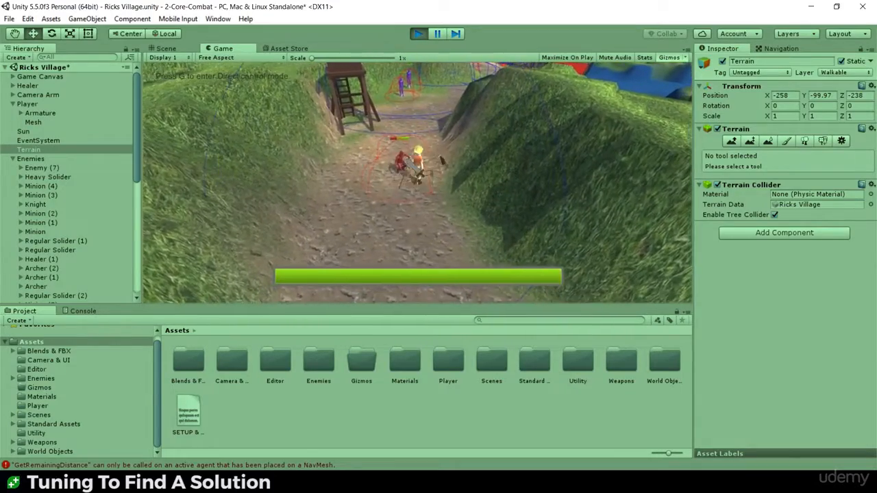
left_click(401, 161)
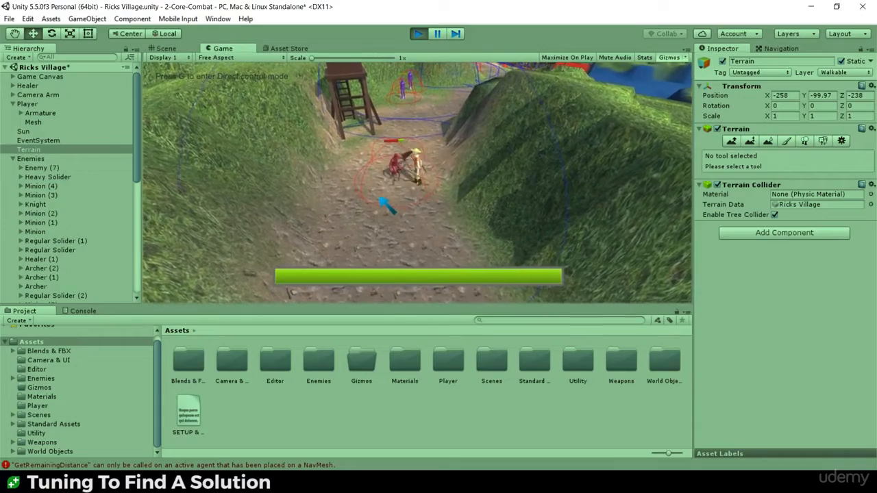
left_click(443, 235)
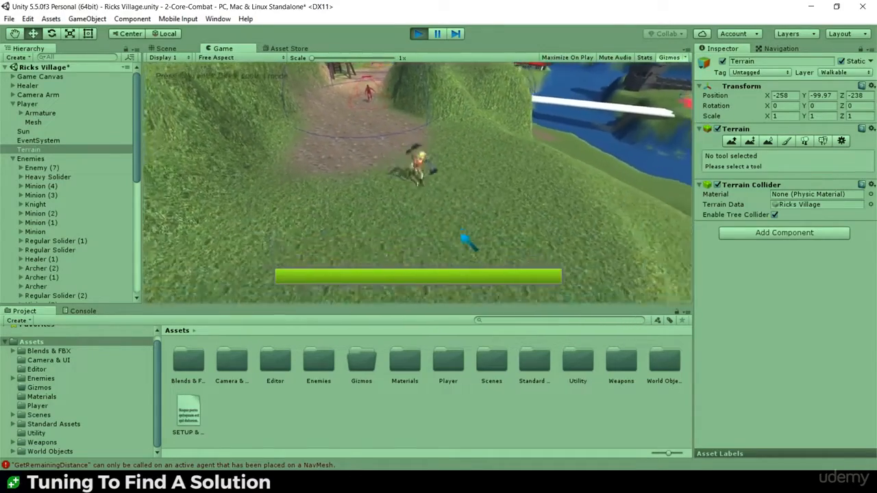
mouse_move(392, 146)
left_mouse_down()
mouse_move(425, 147)
mouse_move(444, 194)
mouse_move(378, 213)
mouse_move(383, 196)
mouse_move(493, 147)
left_mouse_up()
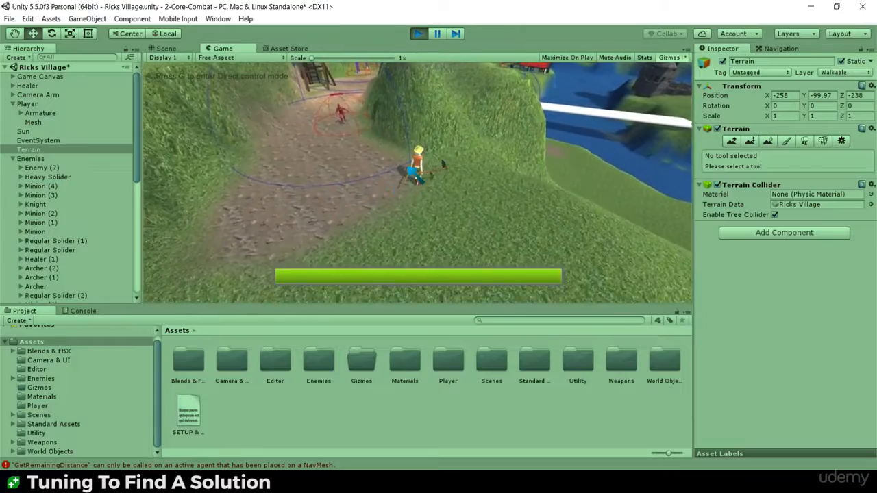
mouse_move(358, 186)
left_mouse_down()
mouse_move(377, 201)
mouse_move(440, 215)
mouse_move(371, 129)
mouse_move(450, 208)
mouse_move(395, 165)
left_mouse_up()
mouse_move(430, 217)
left_mouse_down()
mouse_move(434, 131)
mouse_move(470, 186)
mouse_move(360, 176)
mouse_move(316, 183)
mouse_move(361, 143)
mouse_move(421, 143)
mouse_move(421, 128)
mouse_move(452, 146)
mouse_move(417, 189)
mouse_move(456, 201)
mouse_move(410, 189)
mouse_move(423, 144)
mouse_move(432, 175)
mouse_move(411, 244)
mouse_move(435, 218)
mouse_move(411, 225)
mouse_move(430, 172)
left_mouse_up()
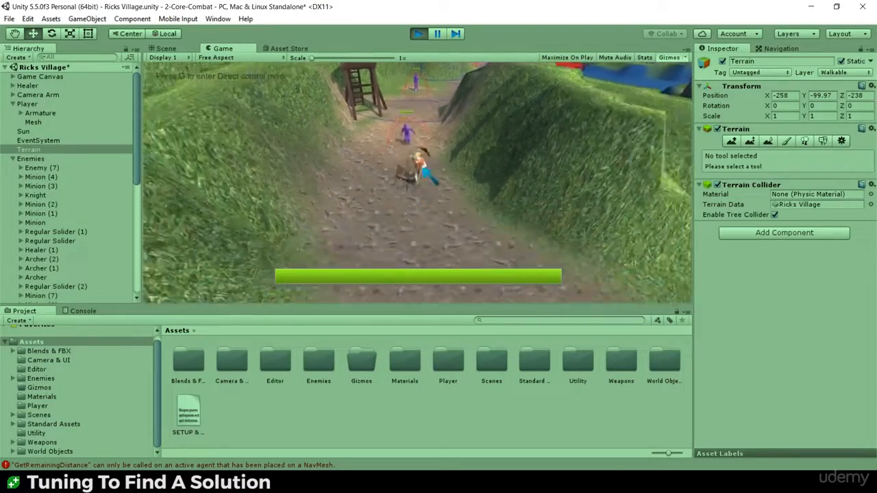
left_click(403, 156)
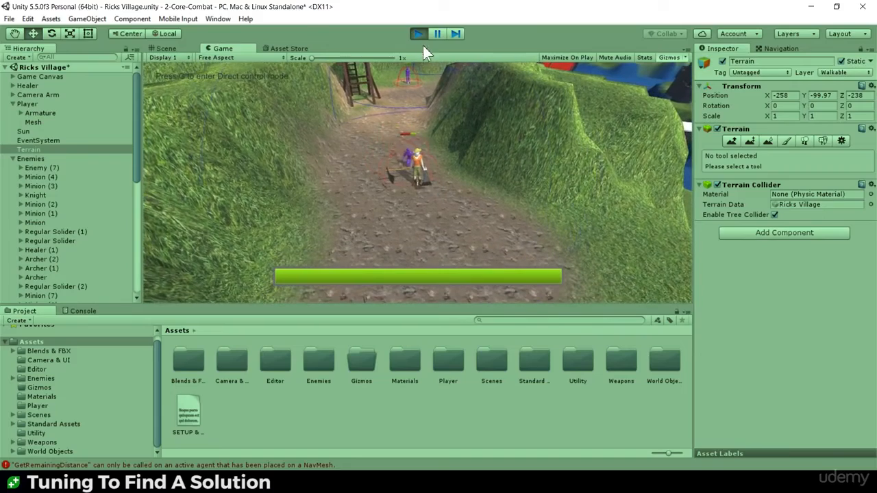
left_click(418, 34)
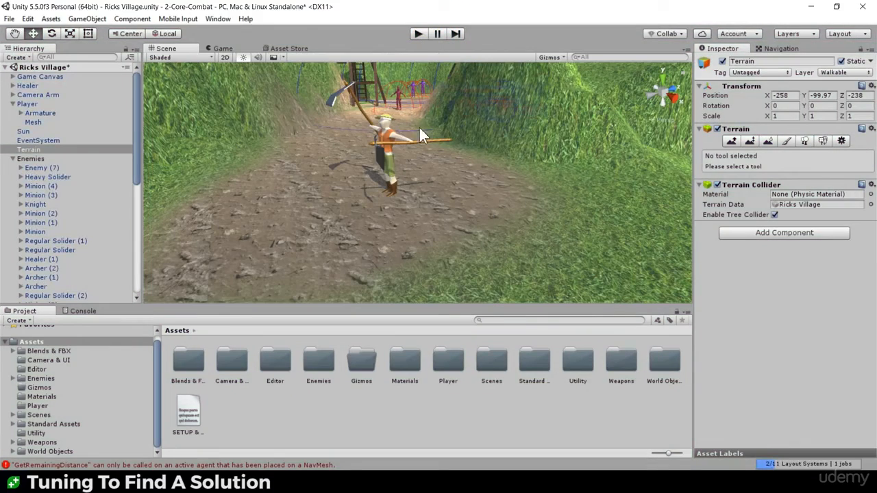
Check the Player's component settings and set the Ground Check Distance of the Heavy Solider up the path to 1
middle_click_drag(421, 133, 399, 248)
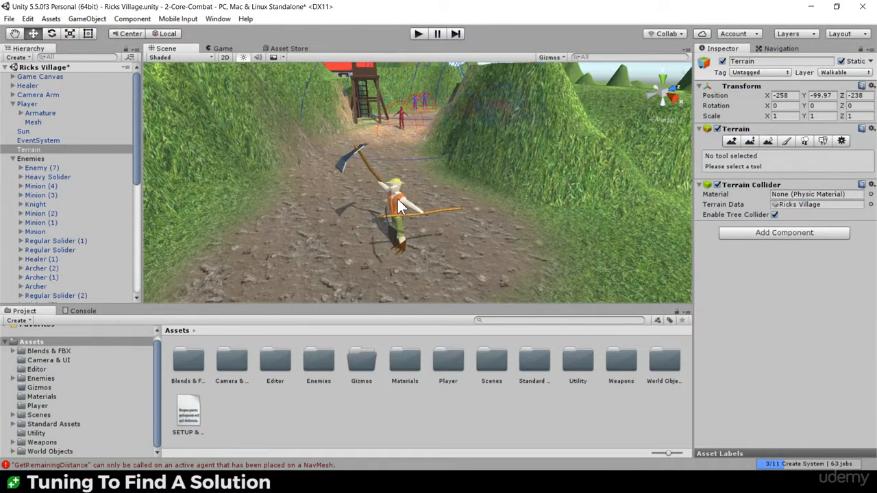
left_click(401, 208)
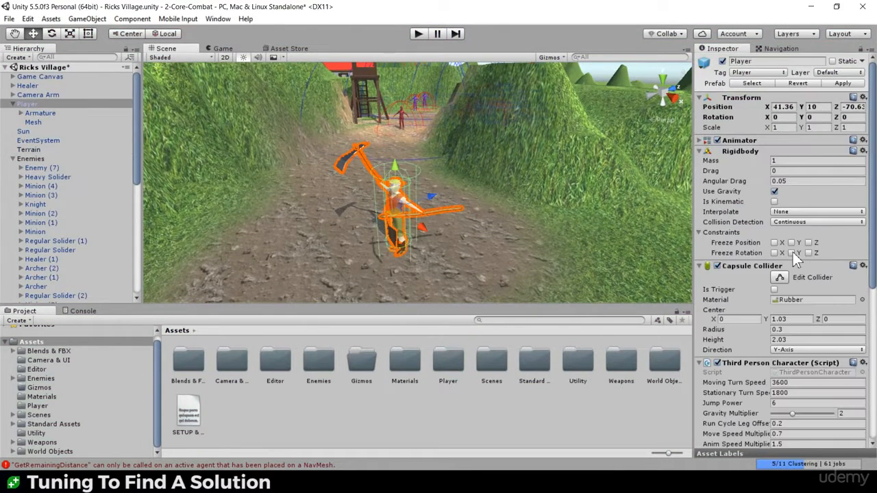
left_click(399, 117)
left_click_drag(425, 109, 418, 227, "alt")
middle_click_drag(418, 227, 437, 276)
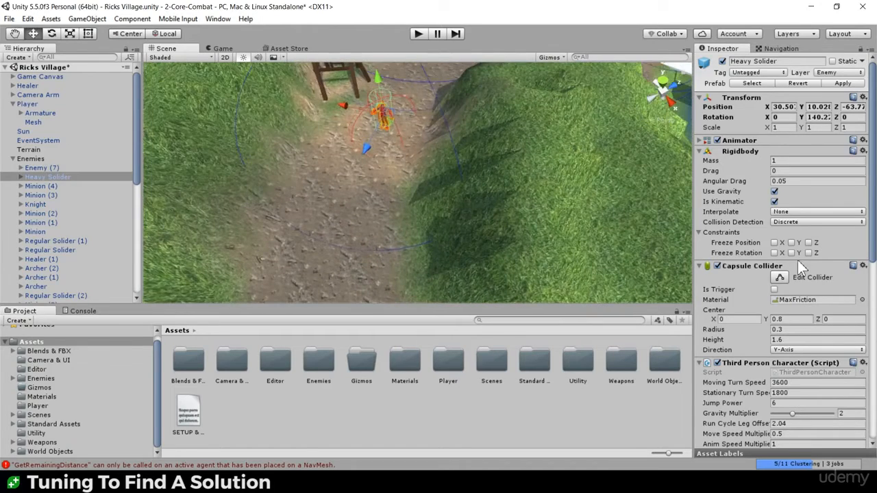
scroll(801, 274, "down", 7)
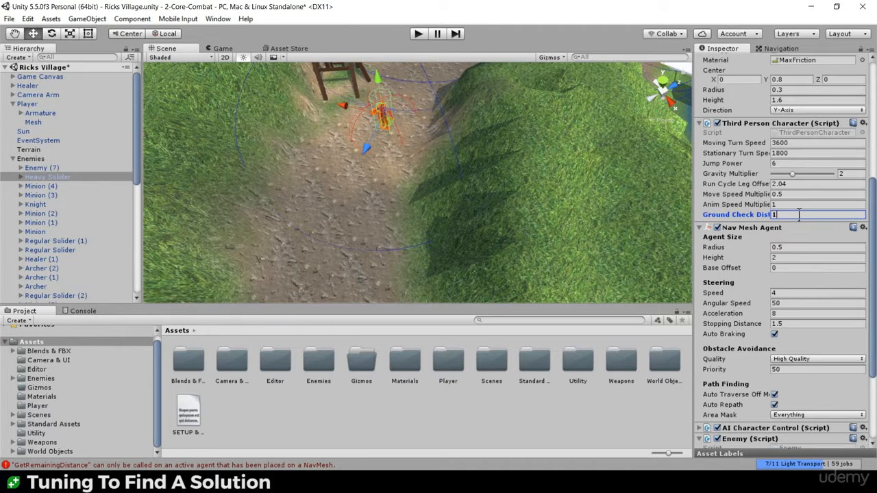
Set the Ground Check Distance of Regular Solider and Regular Solider (1), the two purple enemies beyond the watchtower, to 1
middle_click_drag(424, 137, 401, 246)
left_click(394, 110)
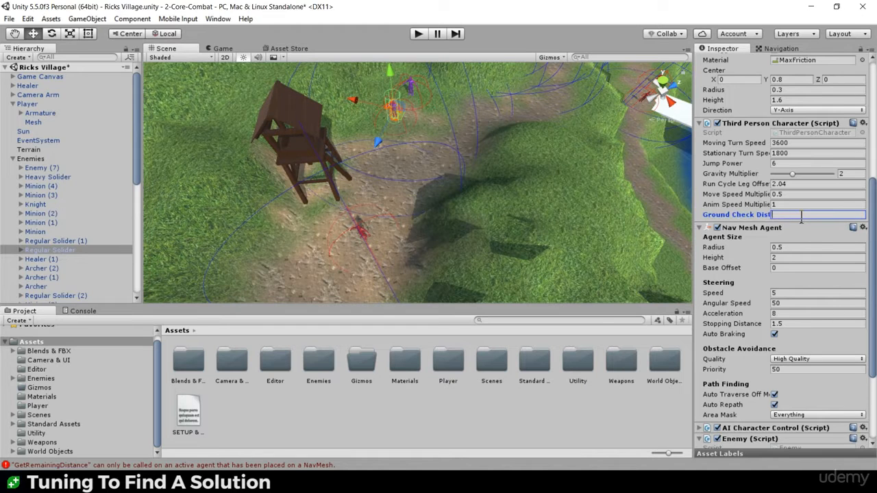
left_click(419, 93)
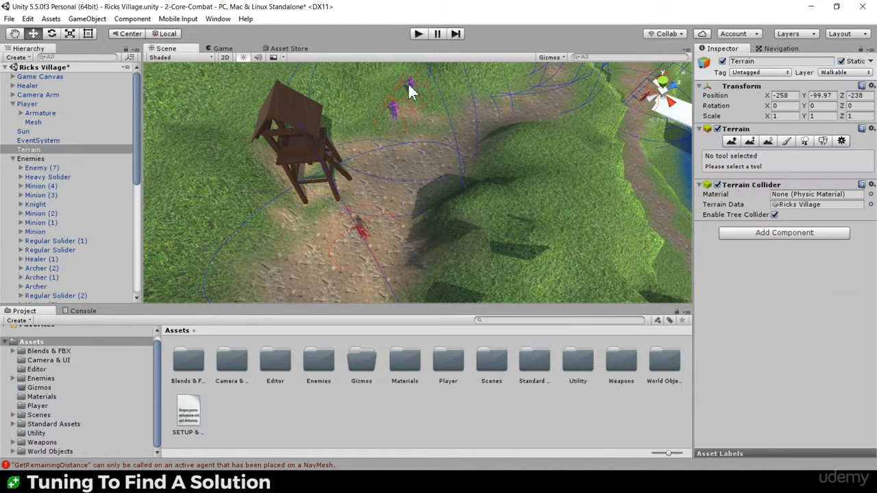
left_click(409, 88)
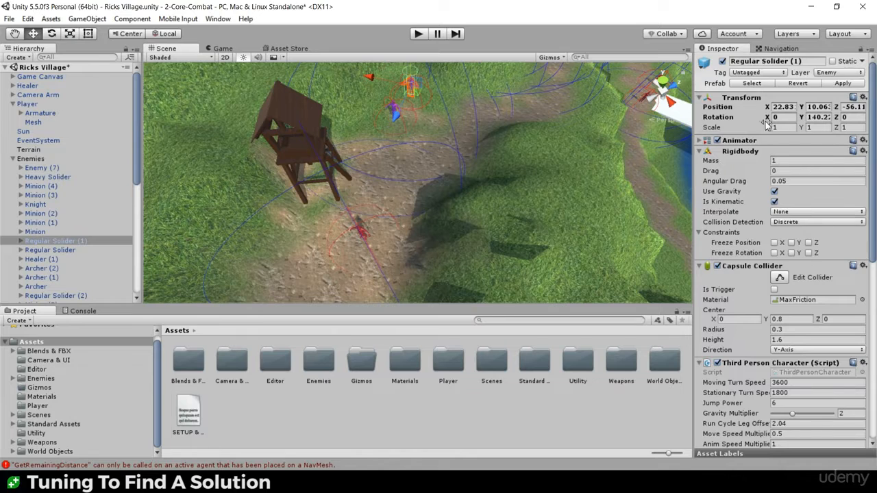
scroll(774, 316, "down", 3)
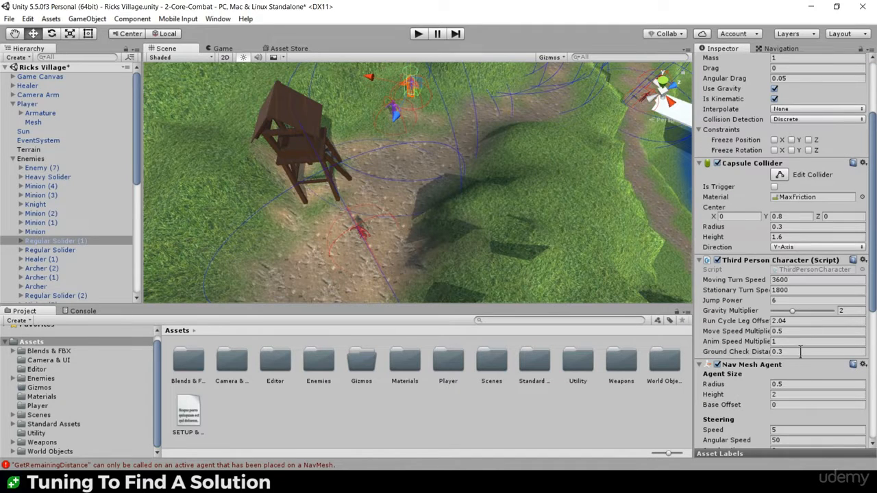
Play-test the player moving and fighting the red and purple enemies on the path and grass, and stop the game
left_click(417, 33)
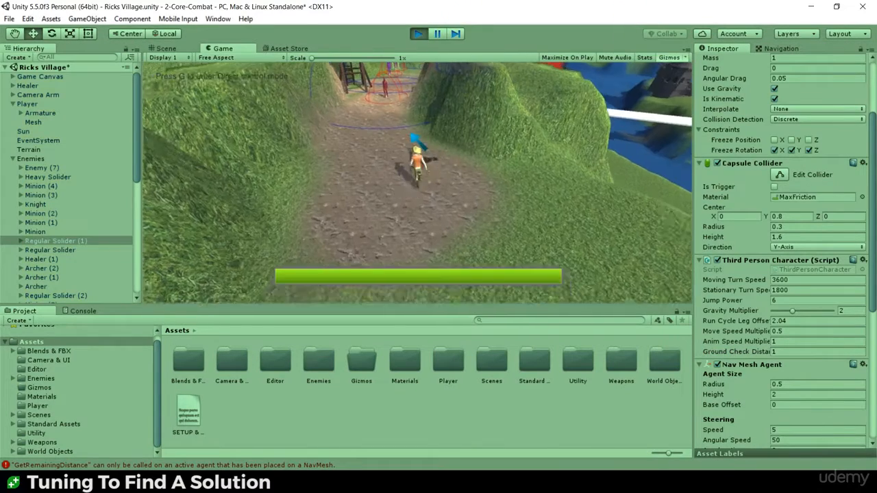
mouse_move(411, 134)
left_mouse_down()
mouse_move(382, 141)
mouse_move(458, 136)
mouse_move(447, 149)
mouse_move(380, 133)
mouse_move(326, 212)
mouse_move(411, 206)
mouse_move(473, 188)
mouse_move(385, 225)
mouse_move(358, 273)
mouse_move(317, 291)
mouse_move(438, 206)
mouse_move(376, 230)
mouse_move(397, 130)
mouse_move(452, 238)
mouse_move(445, 200)
mouse_move(377, 224)
mouse_move(401, 130)
mouse_move(372, 108)
mouse_move(526, 213)
mouse_move(499, 251)
mouse_move(515, 222)
mouse_move(412, 257)
mouse_move(376, 228)
mouse_move(446, 210)
mouse_move(360, 225)
mouse_move(345, 198)
mouse_move(408, 201)
mouse_move(389, 211)
mouse_move(403, 198)
mouse_move(365, 202)
mouse_move(383, 143)
mouse_move(486, 150)
mouse_move(344, 220)
mouse_move(518, 182)
mouse_move(490, 106)
mouse_move(518, 135)
mouse_move(453, 127)
left_mouse_up()
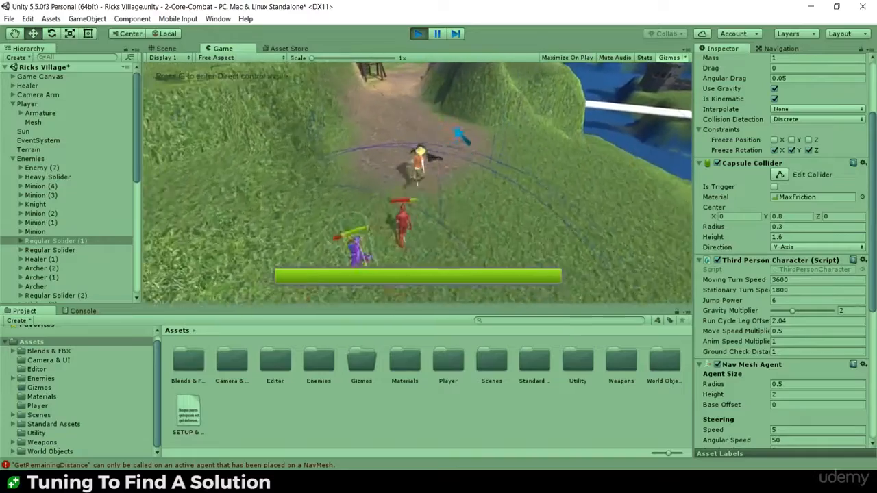
left_click(417, 33)
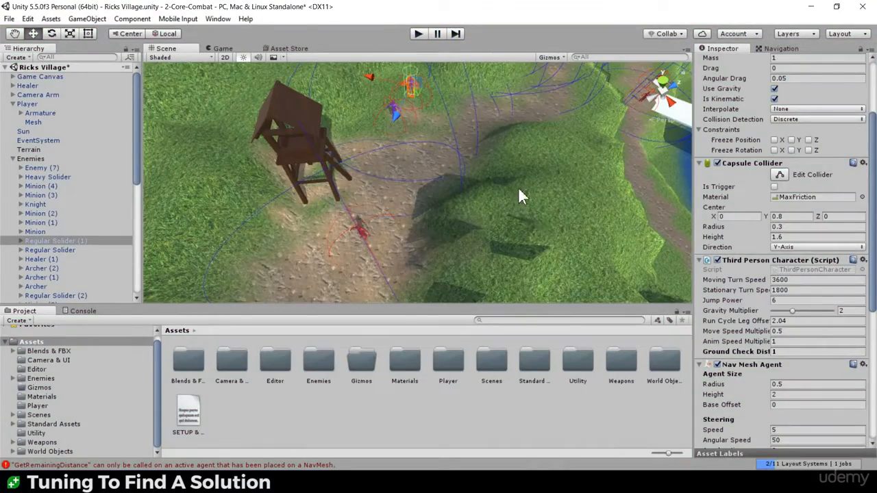
Select the Player, run the game and walk the character back and forth between the dirt path and the grass to check its turning
scroll(802, 281, "down", 2)
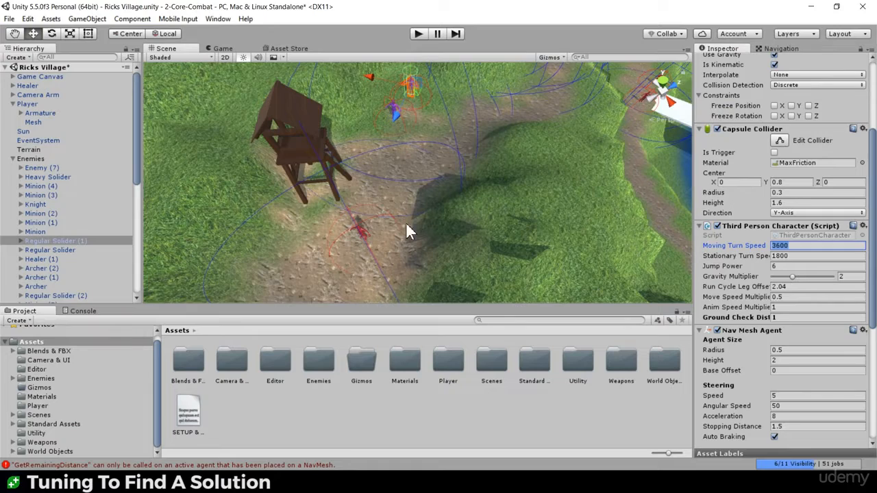
right_click_drag(406, 222, 380, 259)
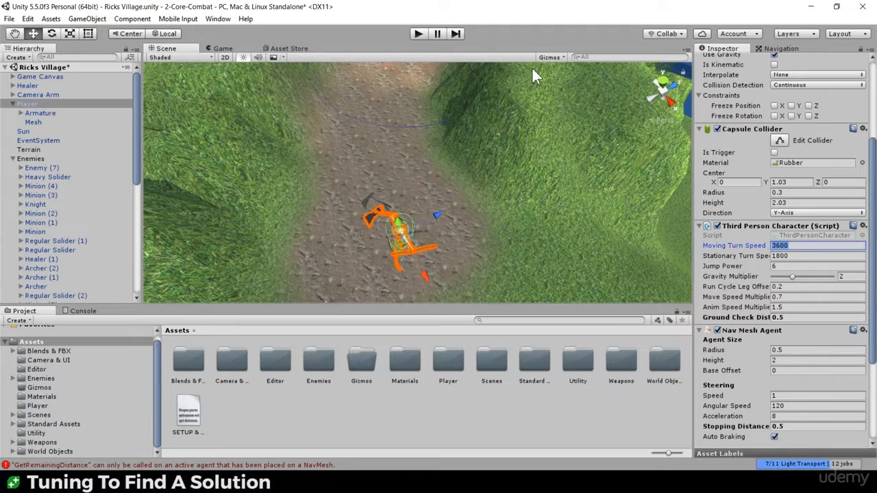
left_click(418, 35)
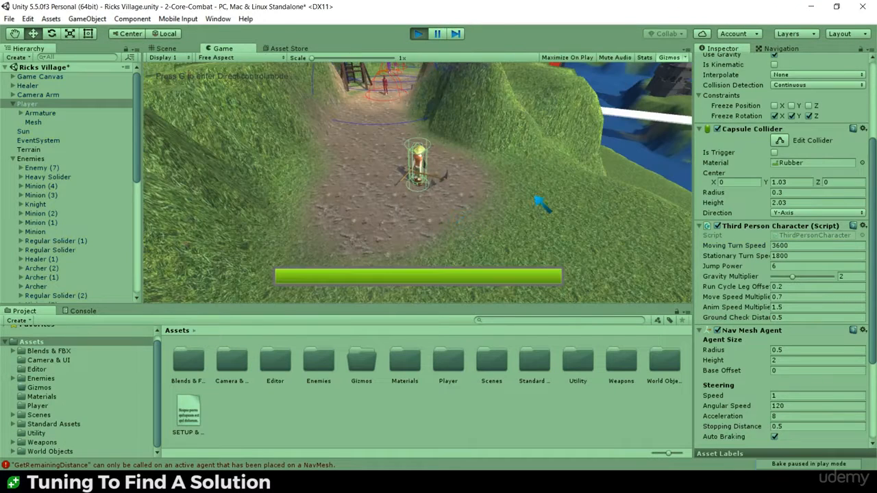
left_click(537, 200)
left_click(361, 176)
left_click(542, 233)
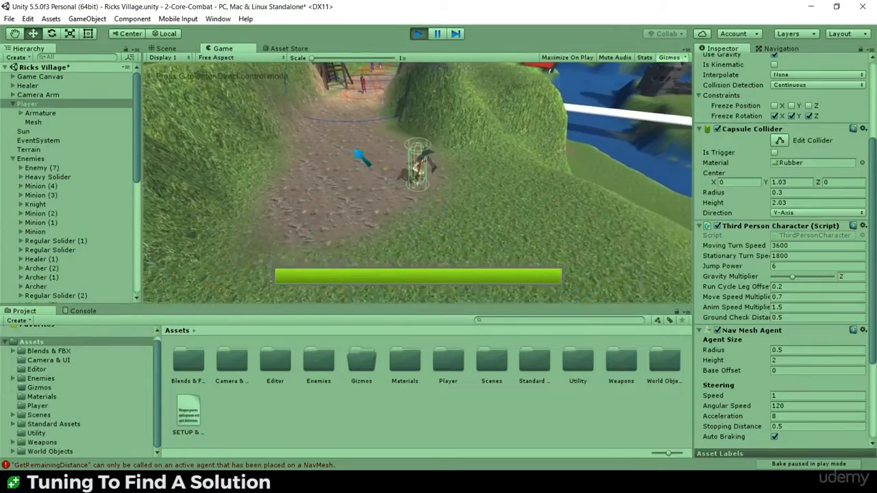
left_click(354, 150)
left_click(492, 218)
left_click(385, 188)
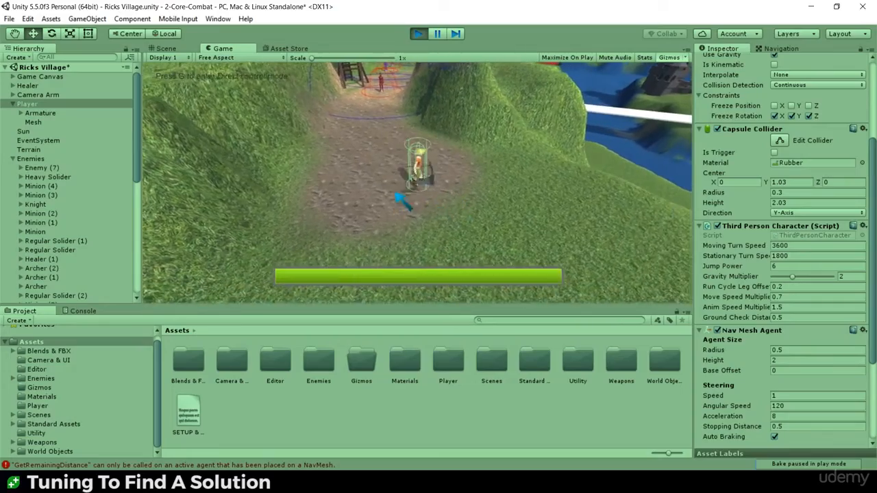
left_click(370, 172)
left_click(414, 247)
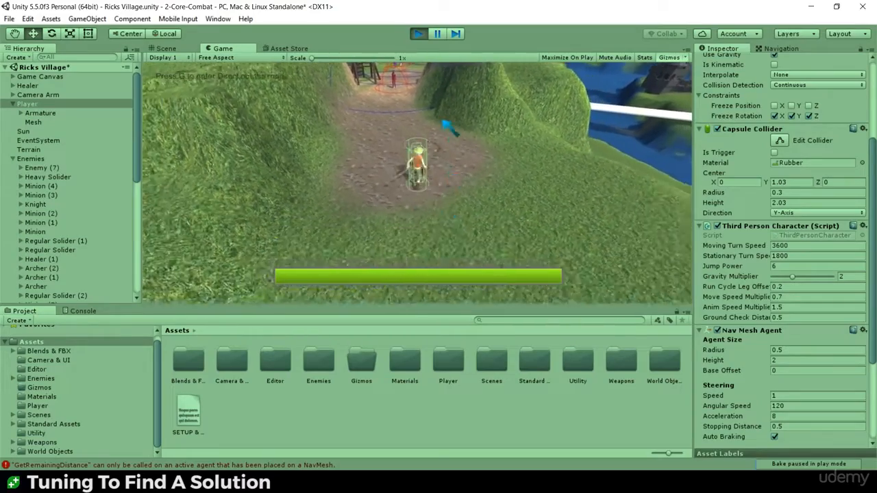
left_click(448, 127)
left_click(448, 208)
left_click(382, 163)
left_click(412, 147)
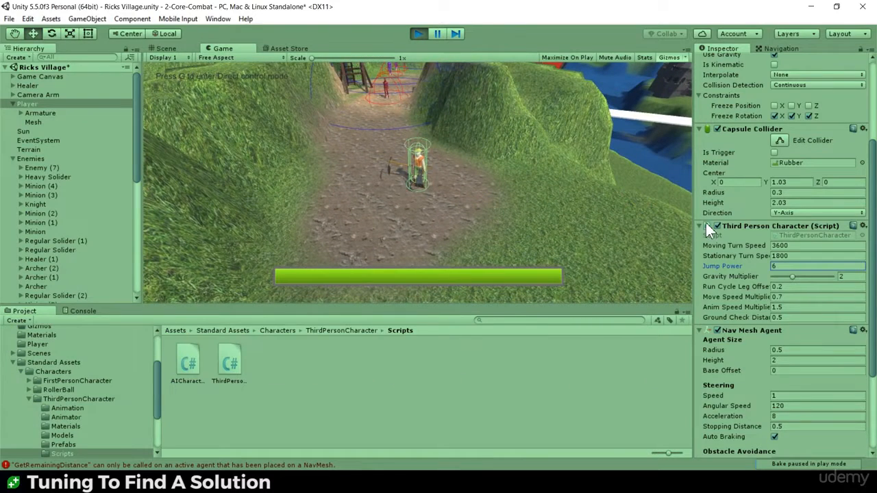
Try a Moving Turn Speed of 1800 and Stationary Turn Speed of 900 on the Player during play while walking it around the grass
left_click(801, 247)
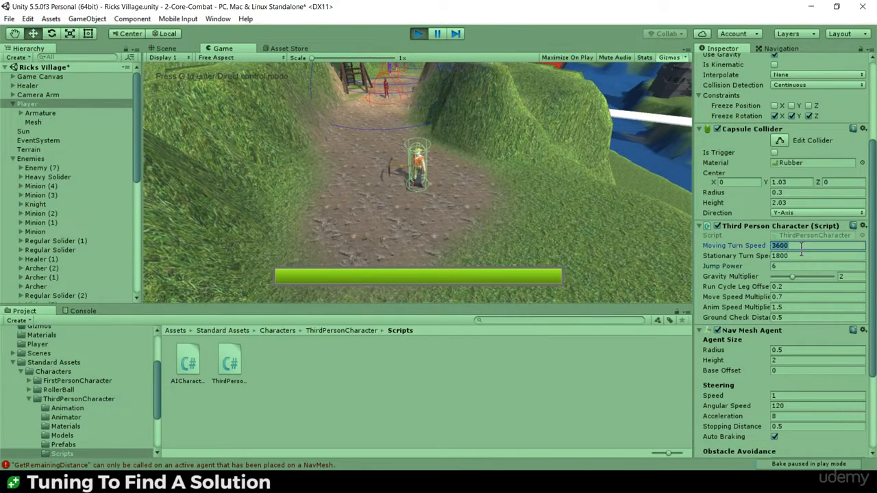
key("Tab")
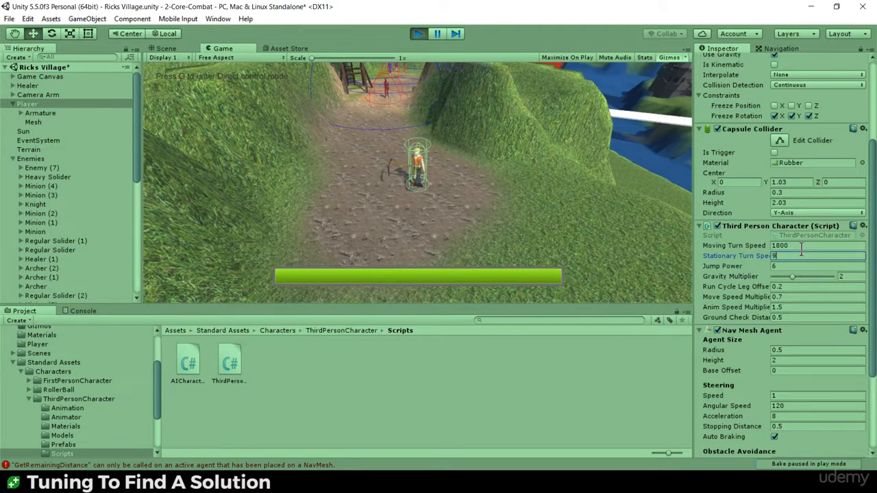
left_click(458, 222)
left_click(349, 176)
left_click(462, 224)
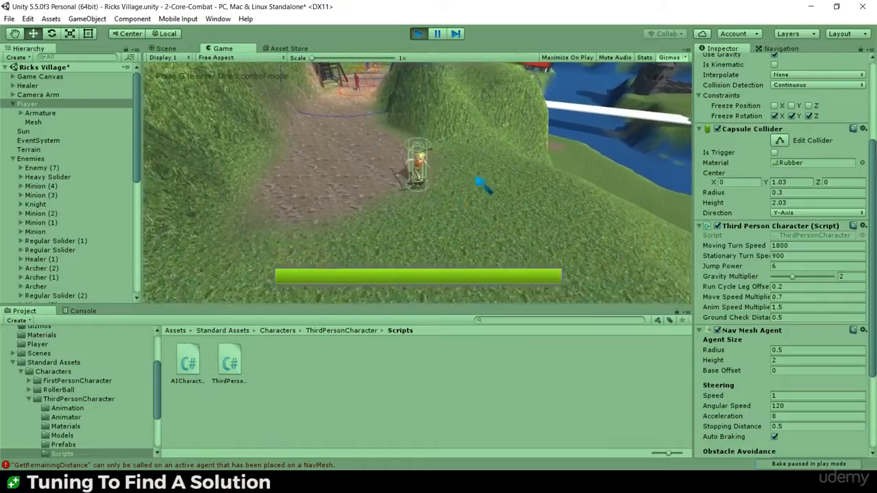
left_click(314, 172)
left_click(376, 228)
left_click(441, 143)
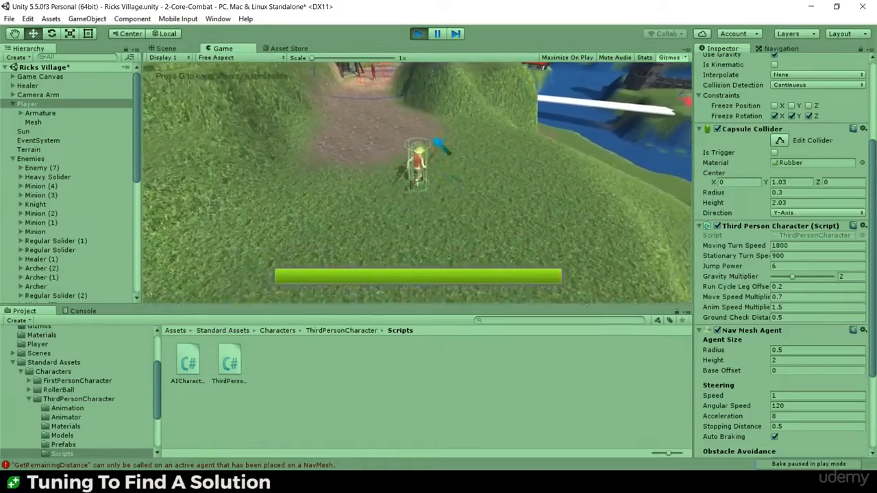
left_click(395, 133)
left_click(405, 239)
left_click(472, 213)
left_click(360, 171)
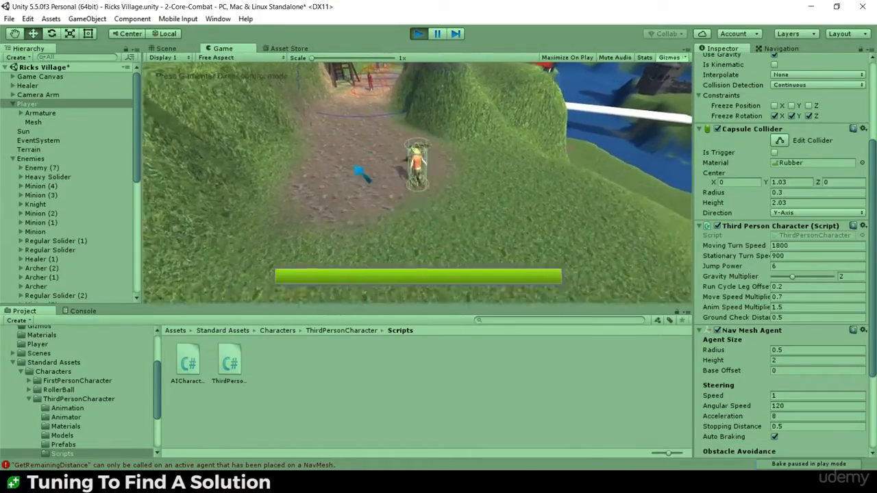
Play-test the slower turning up the dirt path and in combat with the red enemy, and stop the game
left_click(366, 163)
left_click(415, 181)
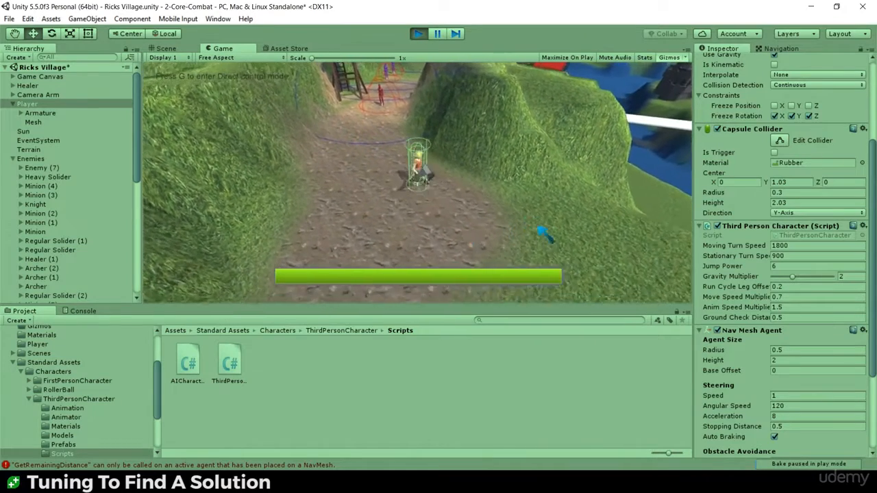
mouse_move(334, 181)
left_mouse_down()
mouse_move(467, 258)
mouse_move(471, 211)
mouse_move(383, 130)
mouse_move(446, 221)
mouse_move(385, 146)
mouse_move(435, 237)
mouse_move(417, 141)
mouse_move(407, 147)
mouse_move(420, 220)
mouse_move(440, 141)
mouse_move(455, 233)
mouse_move(454, 223)
mouse_move(426, 231)
mouse_move(404, 207)
mouse_move(400, 181)
mouse_move(357, 233)
mouse_move(385, 135)
mouse_move(463, 178)
mouse_move(396, 169)
mouse_move(468, 209)
mouse_move(463, 115)
mouse_move(468, 208)
mouse_move(471, 198)
left_mouse_up()
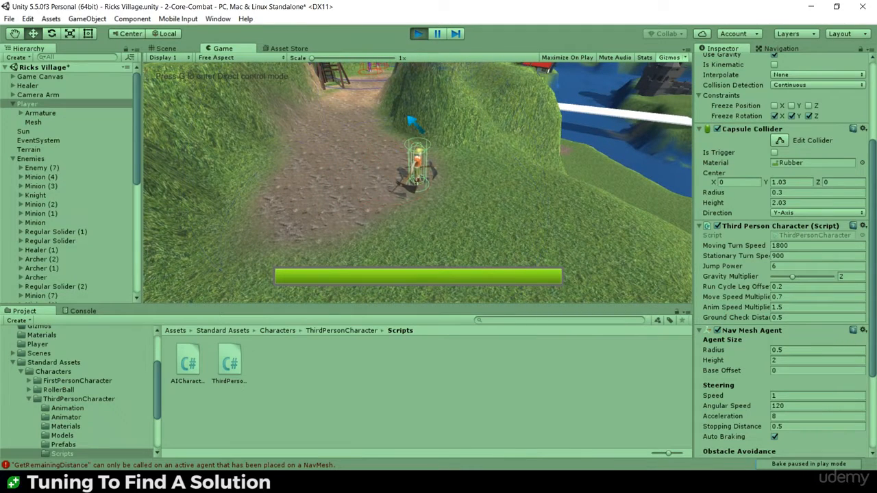
left_click(416, 35)
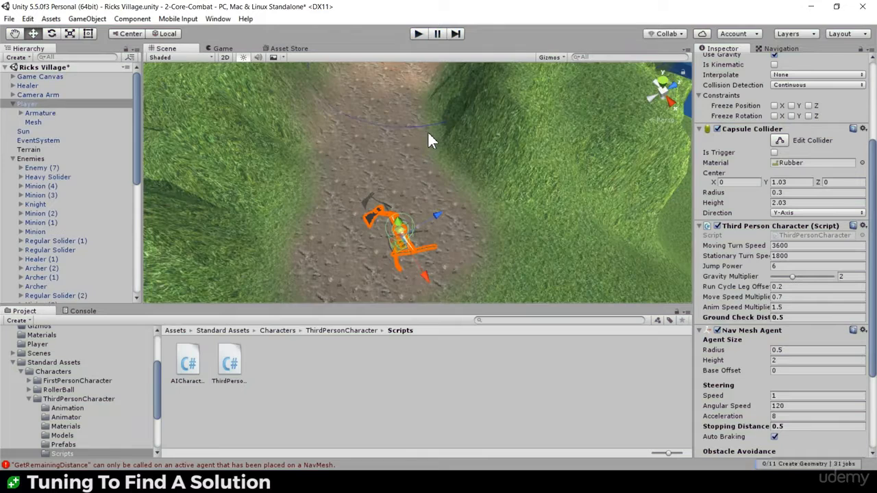
Set the Player's Moving Turn Speed to 1800, Stationary Turn Speed to 900 and Ground Check Distance to 1
left_click(799, 248)
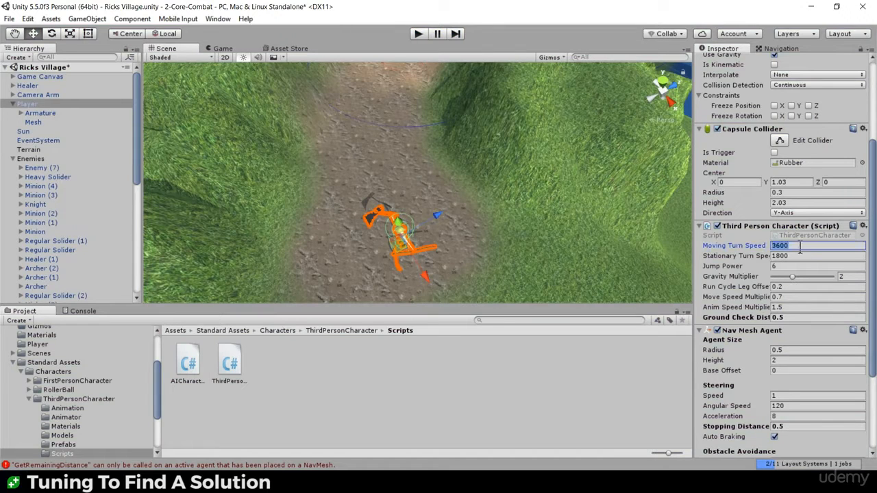
type("1800")
key("Tab")
type("90")
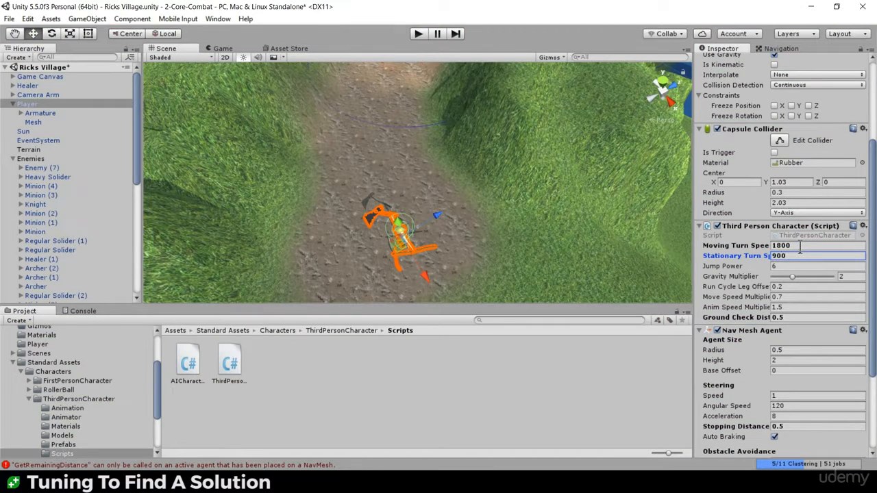
left_click(801, 318)
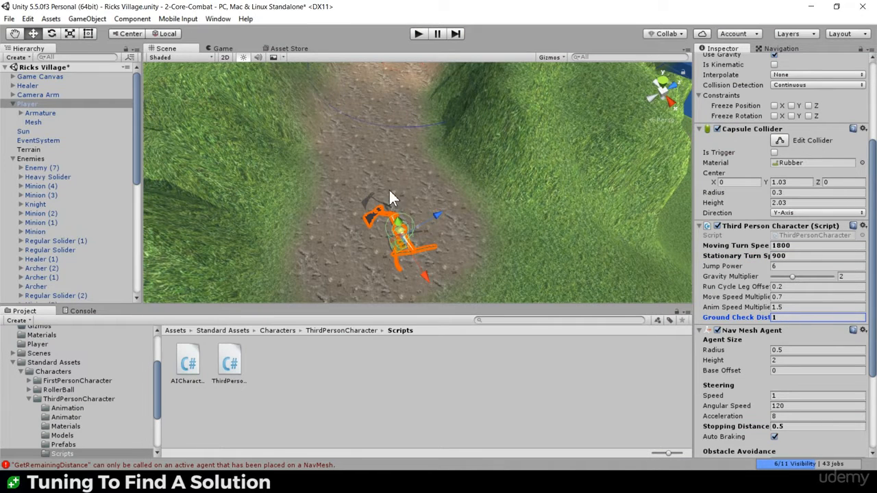
type("1")
Set the Moving Turn Speed of the Heavy Solider on the path to 1800 and its Stationary Turn Speed to 900
scroll(411, 157, "down", 5)
left_click(422, 123)
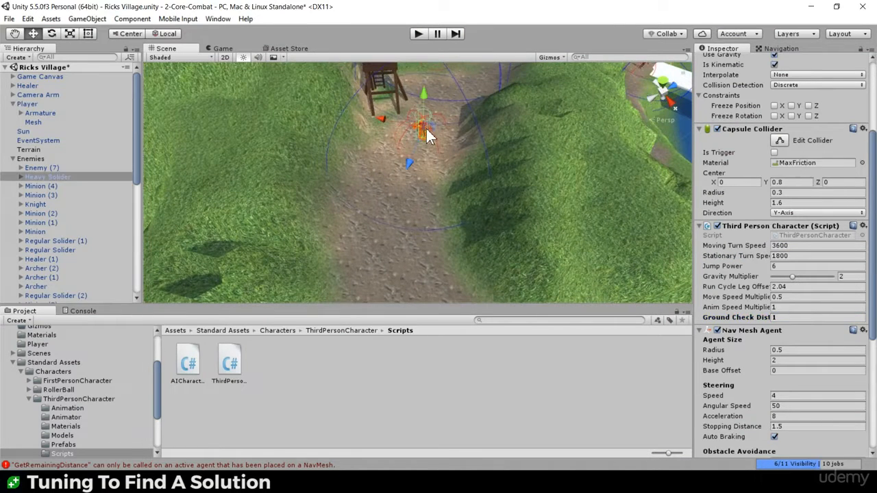
left_click(811, 247)
type("1")
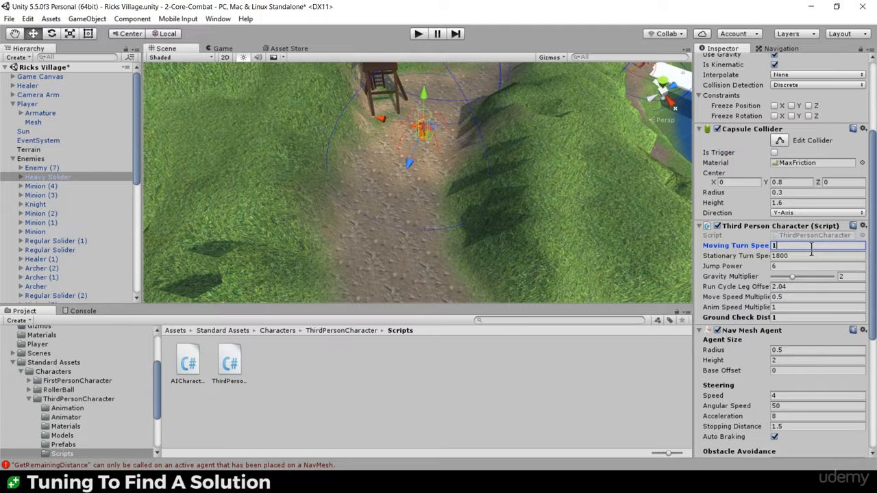
type("800800")
key("Tab")
type("900")
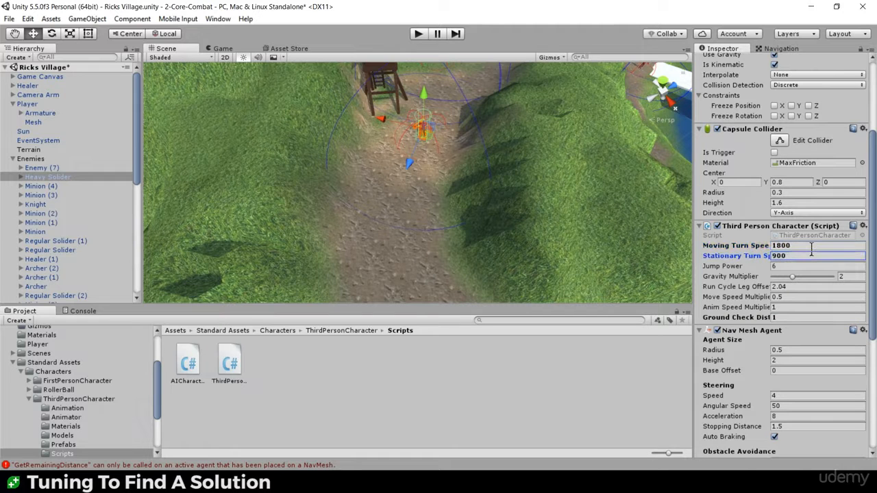
Set the Moving Turn Speed of Regular Solider, the purple enemy nearer the path, to 1800 and its Stationary Turn Speed to 900
middle_click_drag(446, 90, 426, 237)
scroll(434, 134, "up", 3)
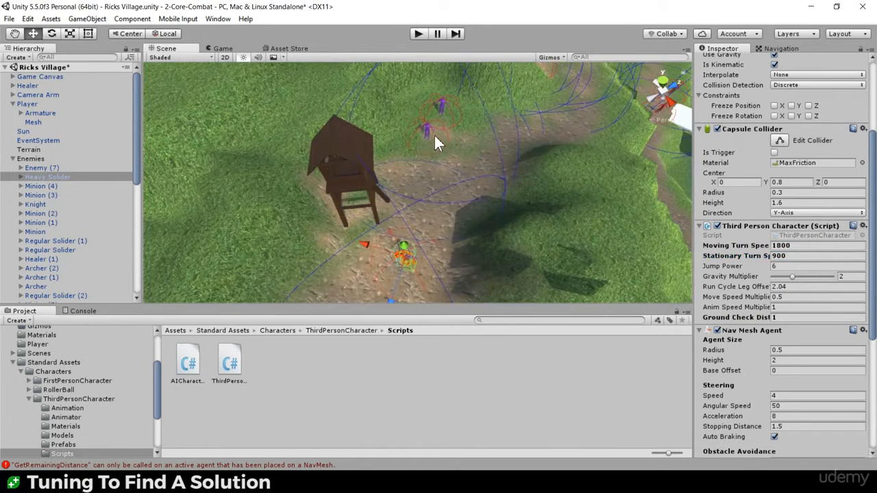
left_click(425, 124)
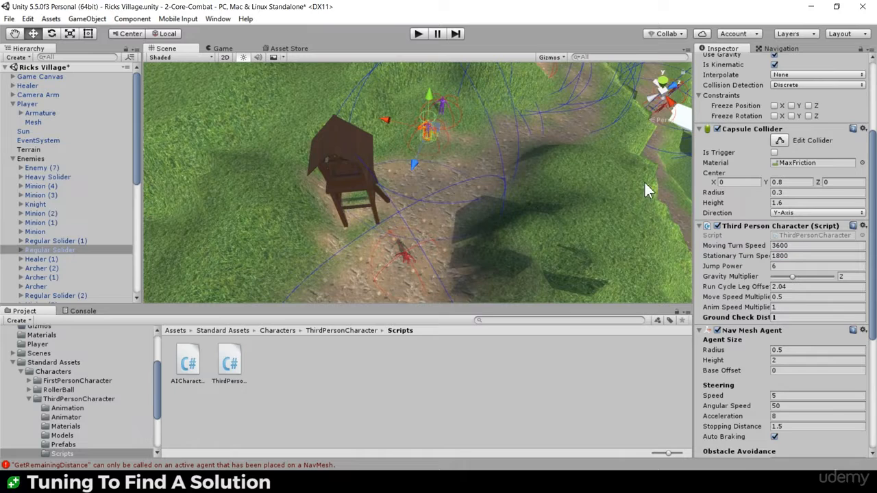
left_click(827, 245)
key("Tab")
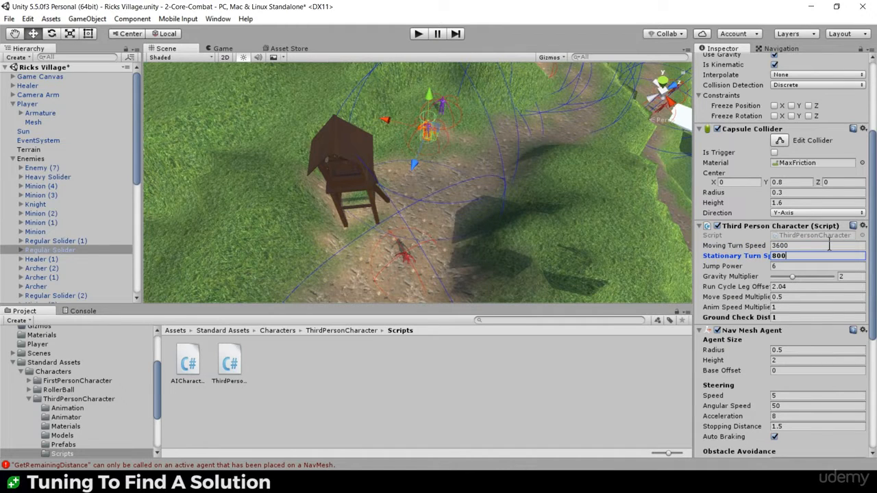
left_click(828, 245)
type("1800")
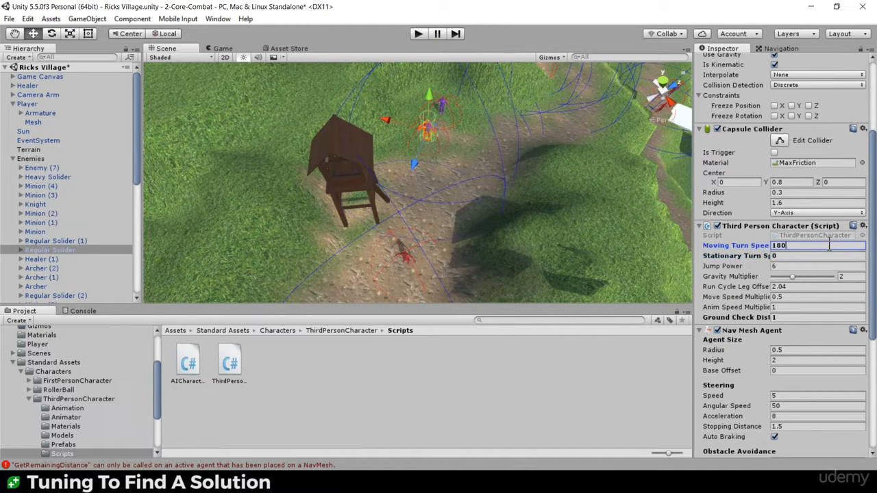
key("Tab")
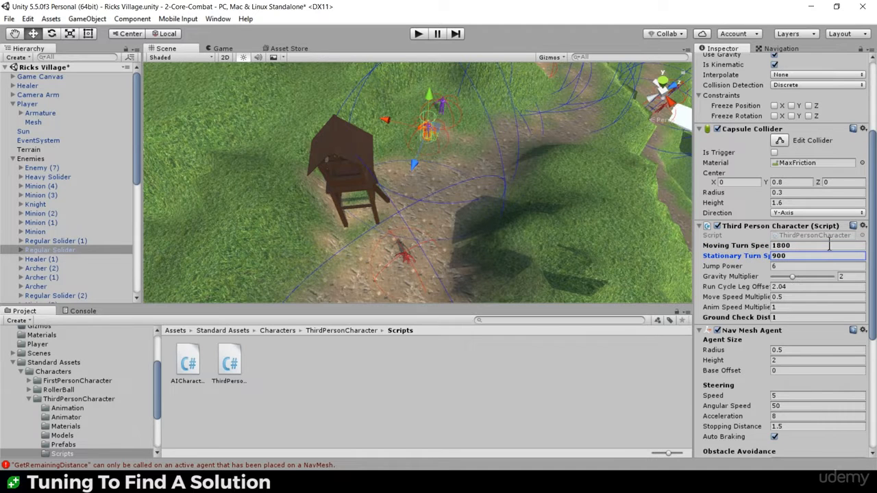
Set the Moving Turn Speed of Regular Solider (1), the farther purple enemy, to 1800 and its Stationary Turn Speed to 900
left_click(687, 168)
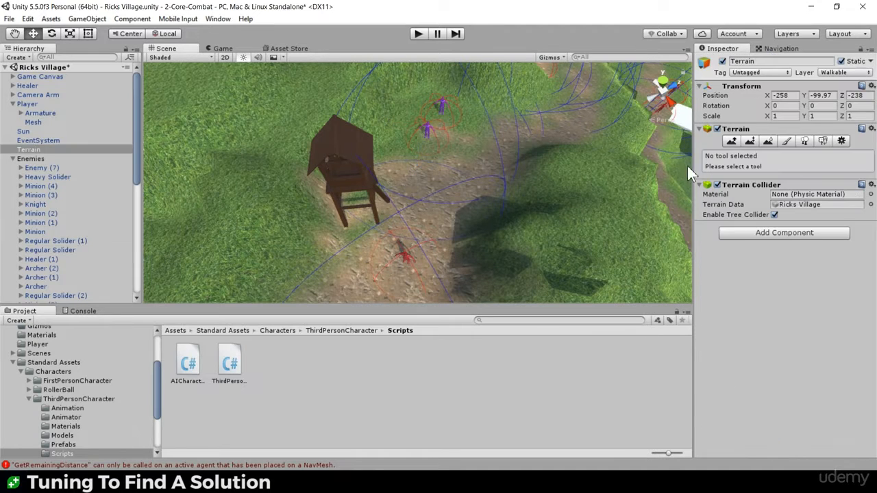
left_click(442, 108)
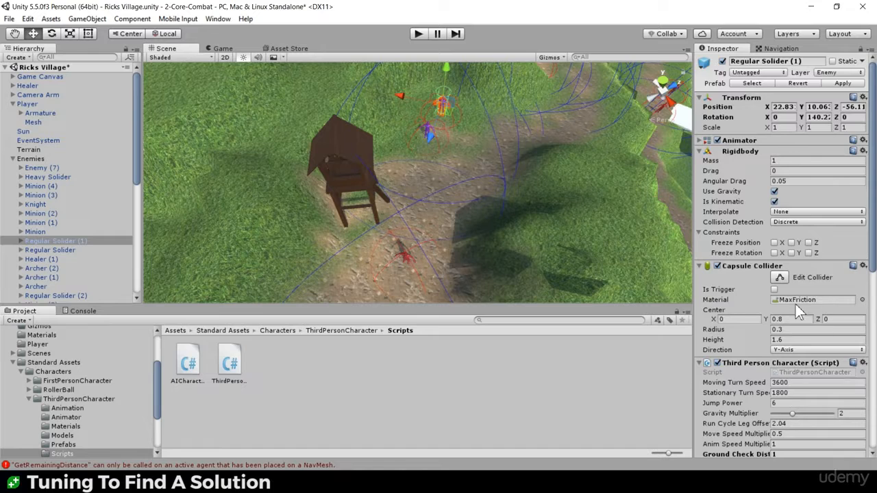
scroll(795, 307, "down", 5)
left_click(809, 212)
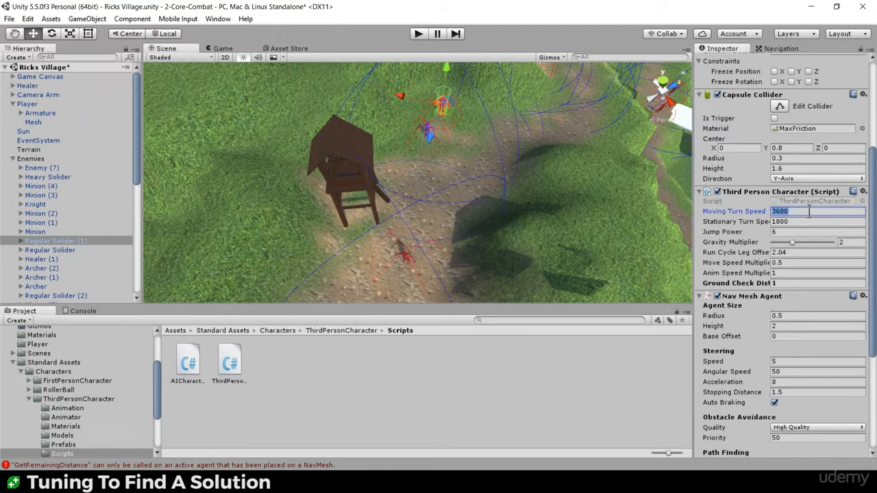
type("1800")
key("Tab")
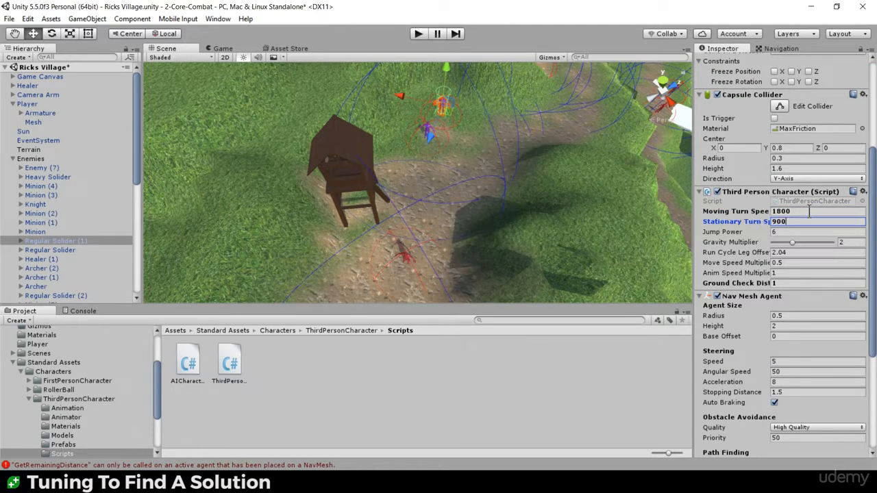
Play-test the enemies' slower turning in combat on the path by the watchtower, and stop the game
left_click(420, 34)
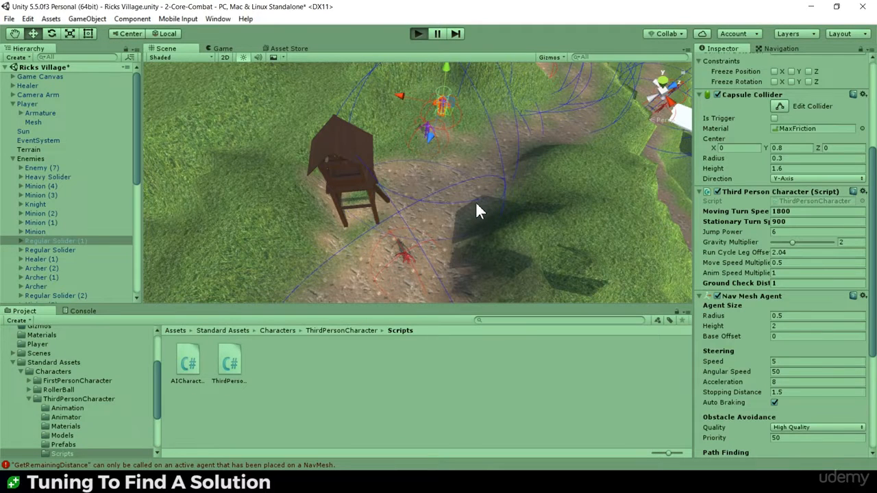
mouse_move(373, 133)
left_mouse_down()
mouse_move(460, 172)
mouse_move(362, 234)
mouse_move(381, 172)
mouse_move(440, 133)
mouse_move(386, 172)
mouse_move(385, 128)
mouse_move(374, 113)
mouse_move(477, 110)
mouse_move(478, 207)
mouse_move(370, 213)
mouse_move(406, 220)
mouse_move(358, 141)
mouse_move(409, 89)
mouse_move(446, 221)
mouse_move(389, 232)
left_mouse_up()
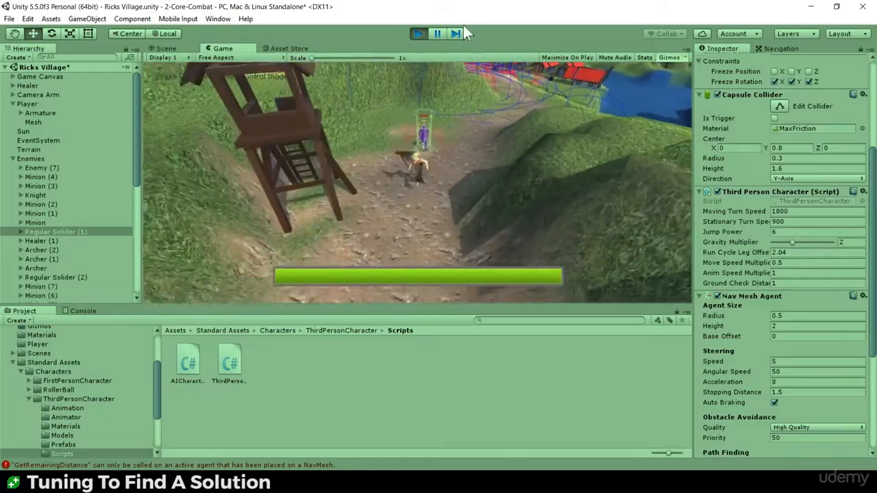
left_click(418, 33)
Move the Player up the dirt path to about X 34.15, Z -66.2, just short of the red enemy
scroll(434, 215, "down", 3)
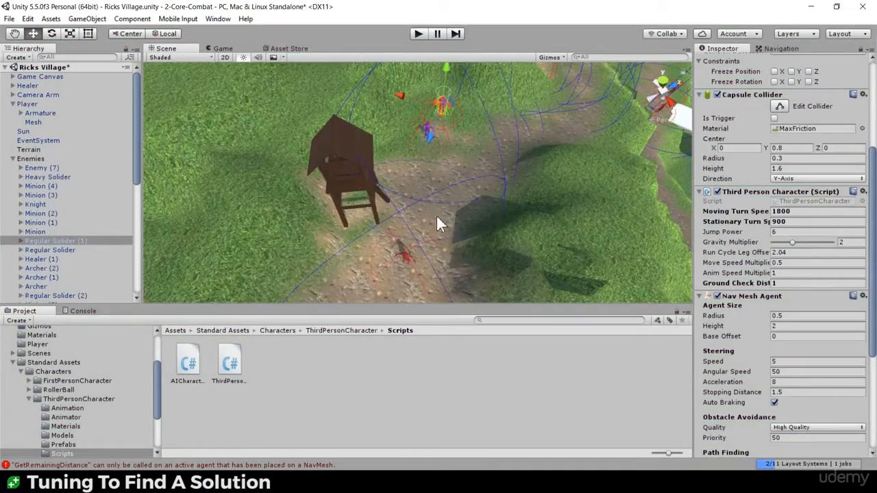
middle_click_drag(408, 280, 408, 169)
middle_click_drag(410, 237, 412, 108)
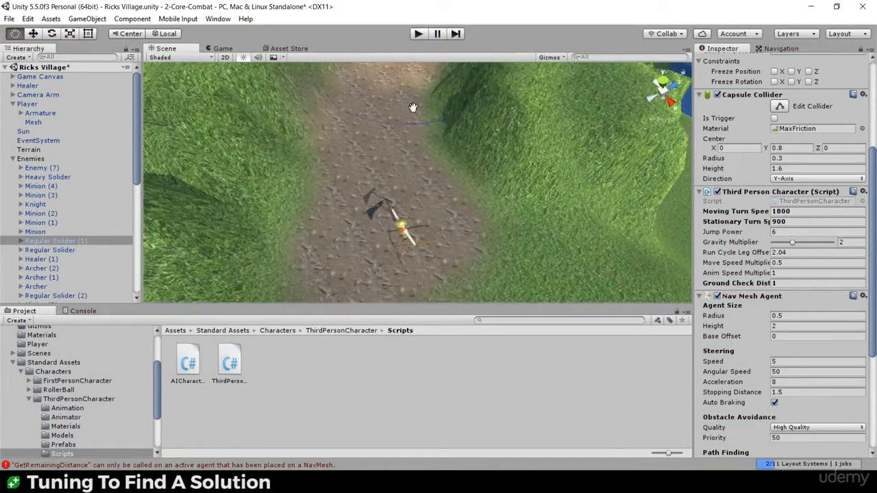
left_click(403, 230)
left_click_drag(473, 255, 513, 193, "alt")
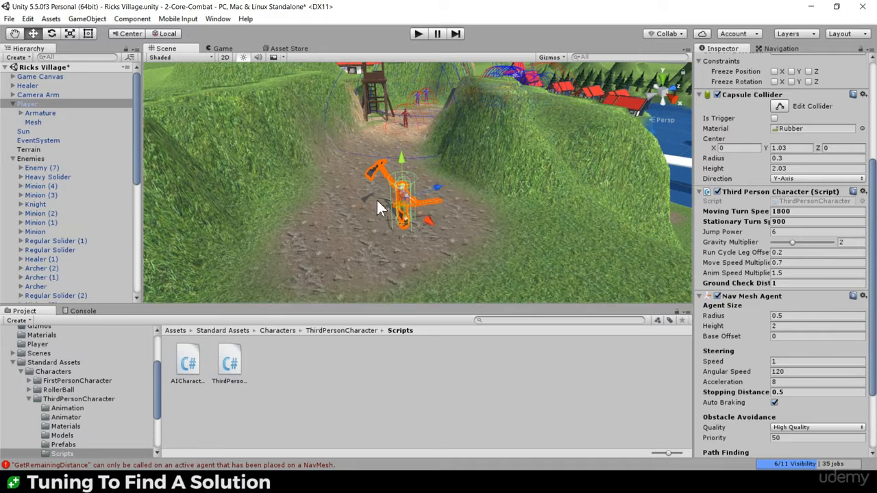
left_click_drag(412, 158, 436, 90, "alt")
left_click(377, 217)
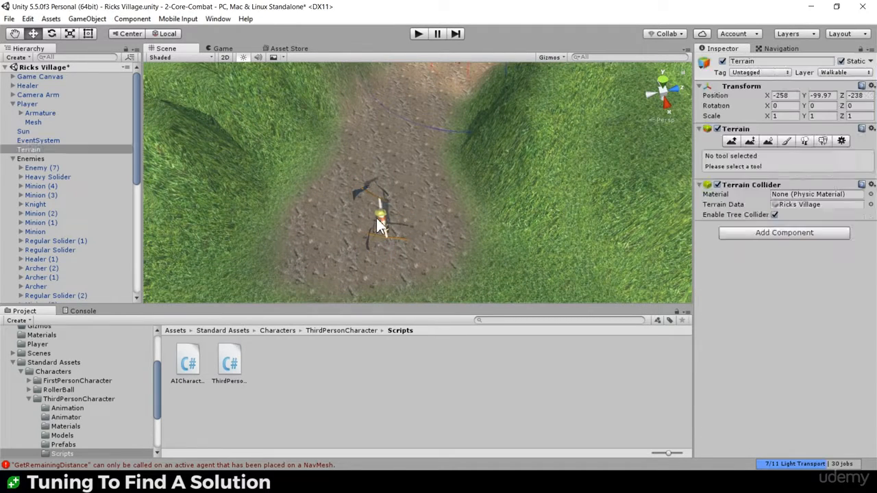
left_click(378, 216)
left_click_drag(389, 228, 459, 88)
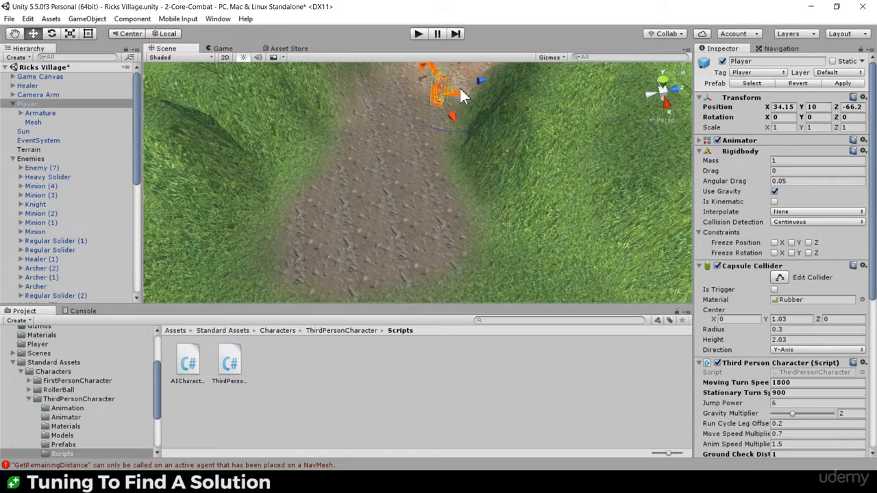
middle_click_drag(458, 89, 368, 198)
Try moving the Player right beside the red enemy under the watchtower, and undo that move
left_click_drag(366, 188, 464, 179)
key("f")
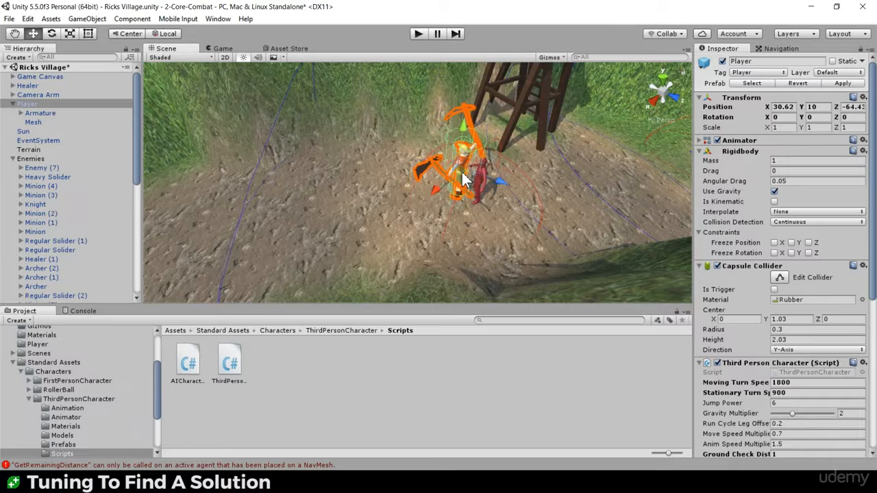
key("ctrl+z")
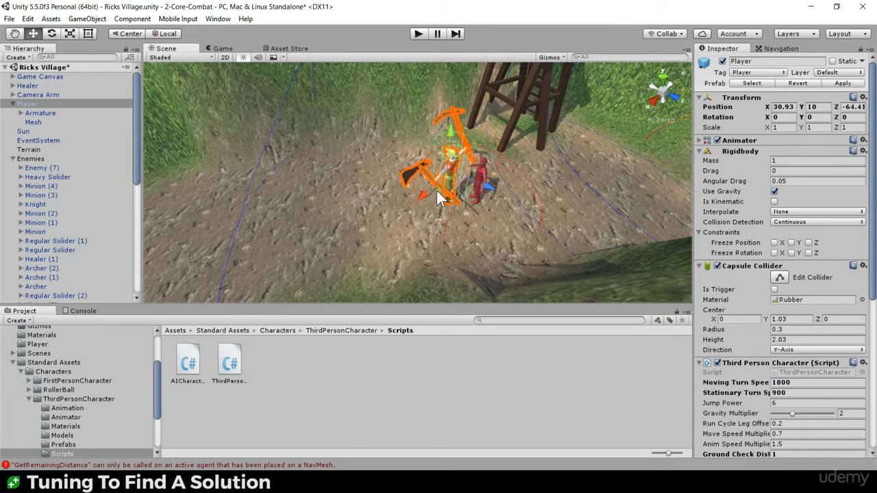
key("ctrl+z")
key("ctrl+z")
Set the Stopping Distance of the Player's Nav Mesh Agent to 1.3, play-test it on the path, and stop the game
left_click_drag(329, 203, 436, 191, "alt")
middle_click_drag(436, 192, 418, 179)
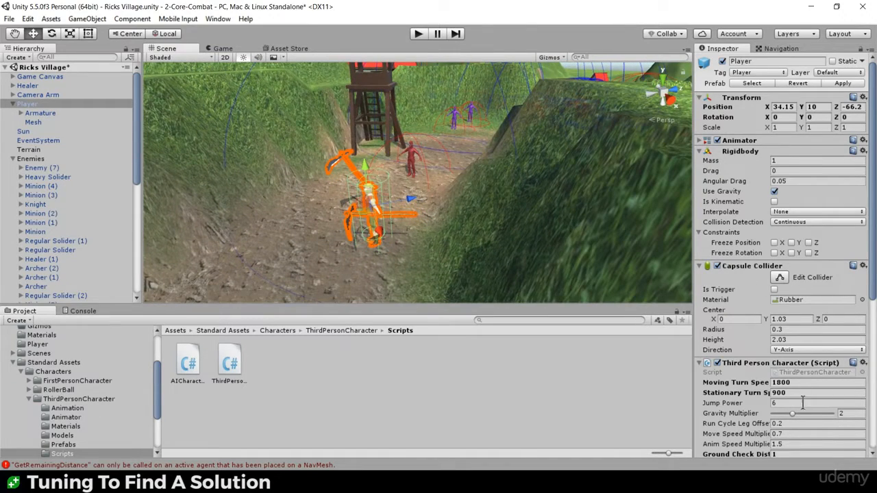
scroll(807, 390, "down", 2)
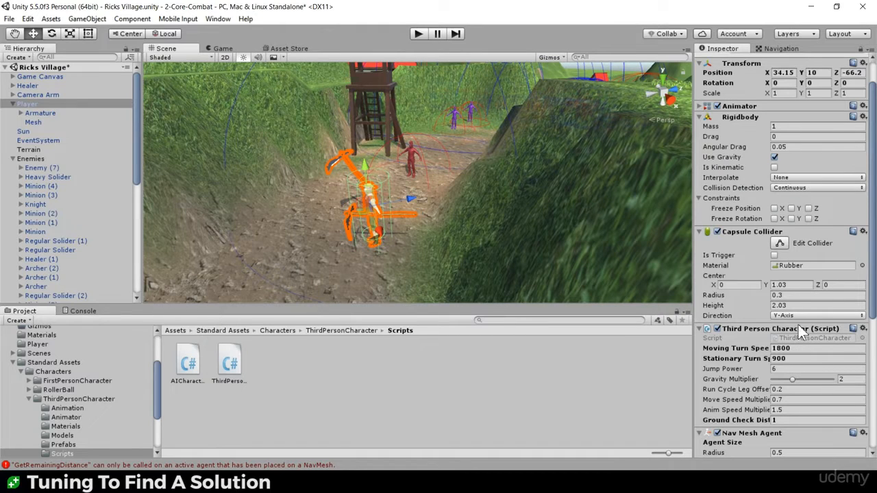
scroll(801, 350, "down", 4)
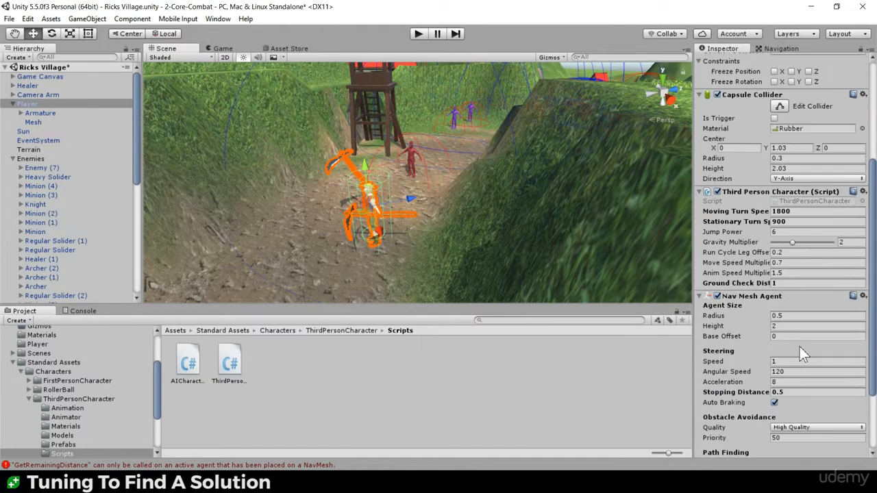
left_click(795, 393)
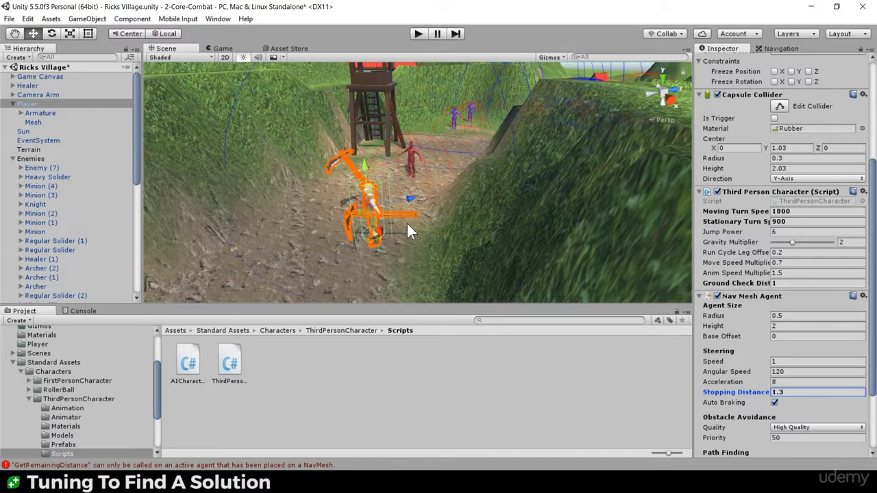
left_click(417, 34)
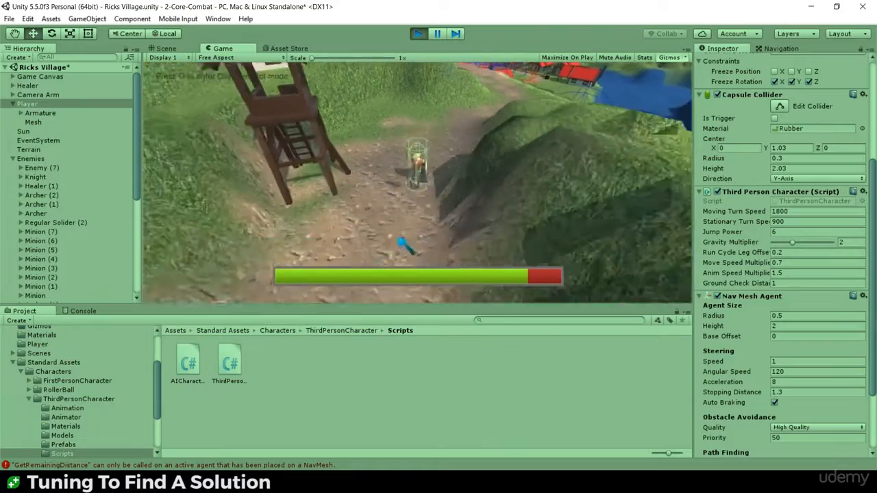
left_click(418, 34)
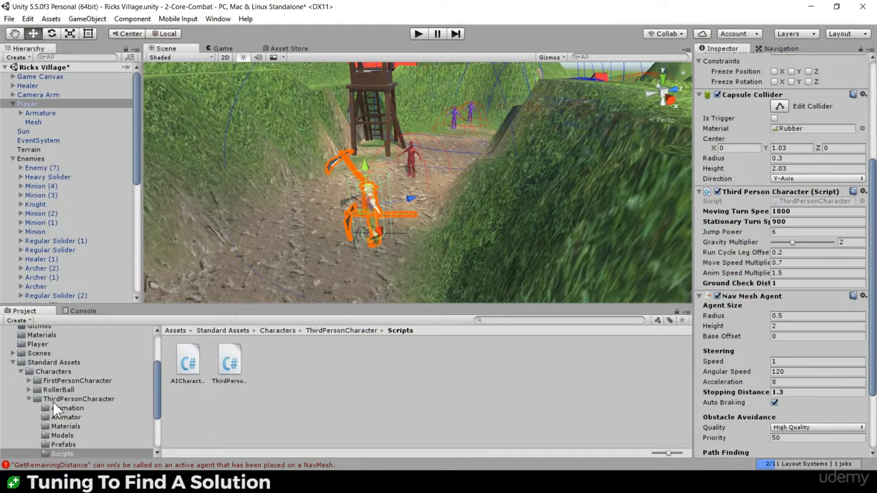
Collapse the ThirdPersonCharacter folder and open the Enemies asset folder with the enemy prefabs
left_click(30, 399)
scroll(25, 384, "up", 3)
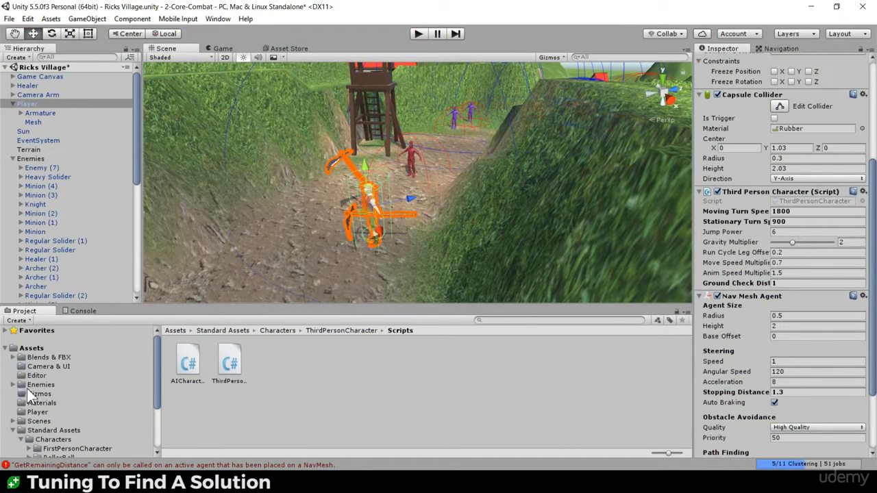
left_click(30, 385)
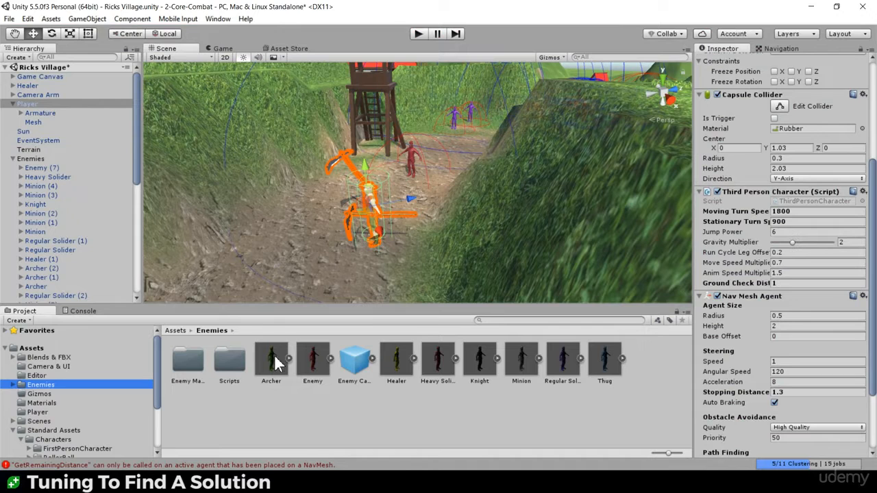
Apply the changed settings of Regular Solider and Heavy Solider on the path to their prefabs
right_click_drag(490, 180, 454, 144)
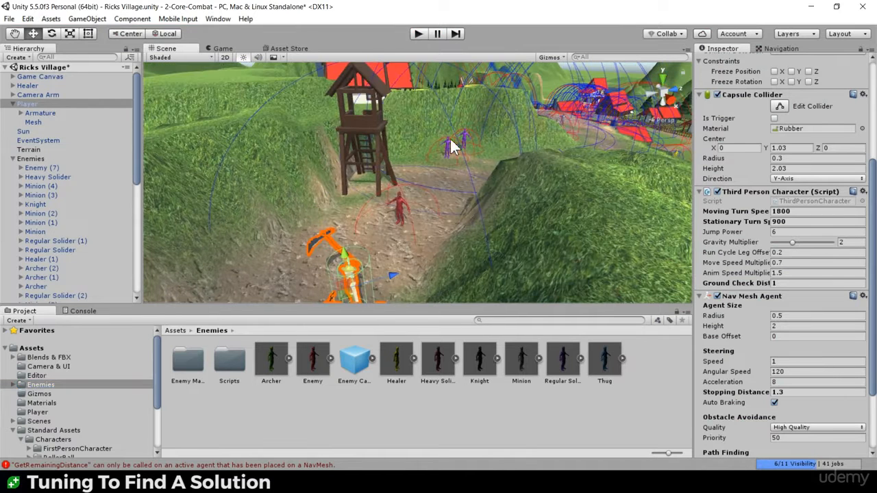
left_click(449, 147)
scroll(831, 106, "up", 5)
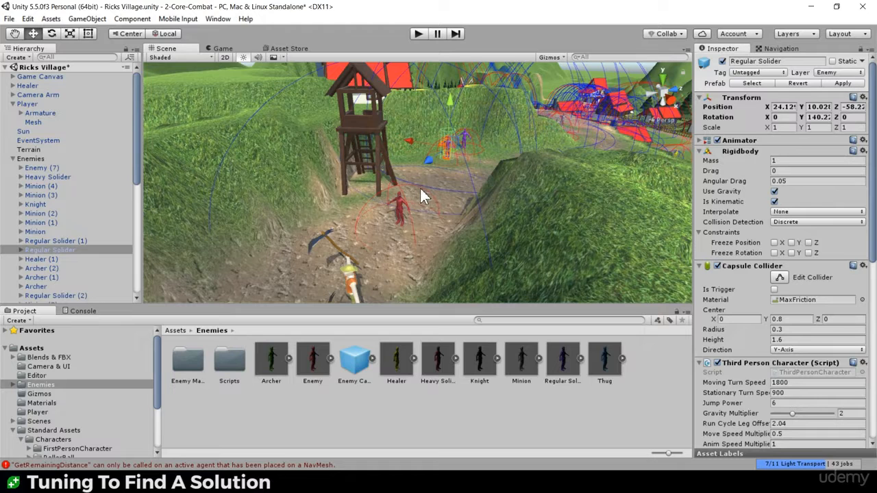
left_click(403, 209)
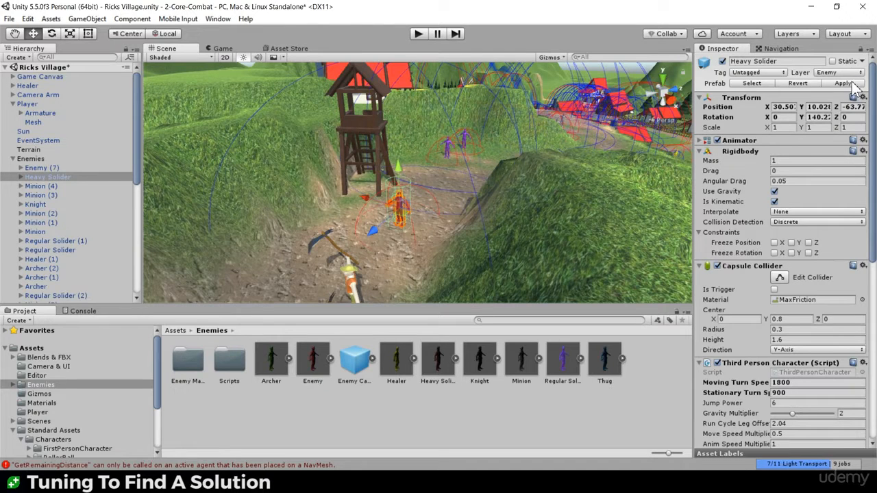
left_click_drag(532, 129, 391, 203, "alt")
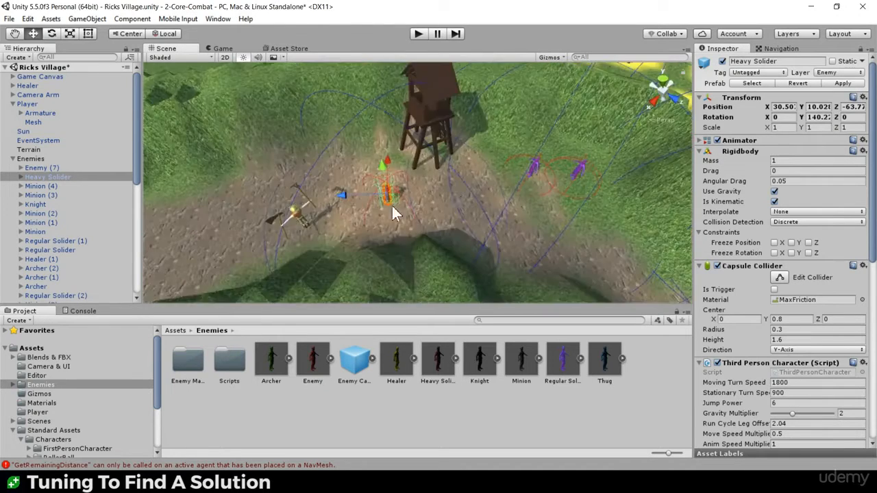
left_click_drag(567, 160, 331, 186, "alt")
Examine the Third Person Character and Nav Mesh Agent settings of another Regular Solider beside the village fence
left_click(426, 190)
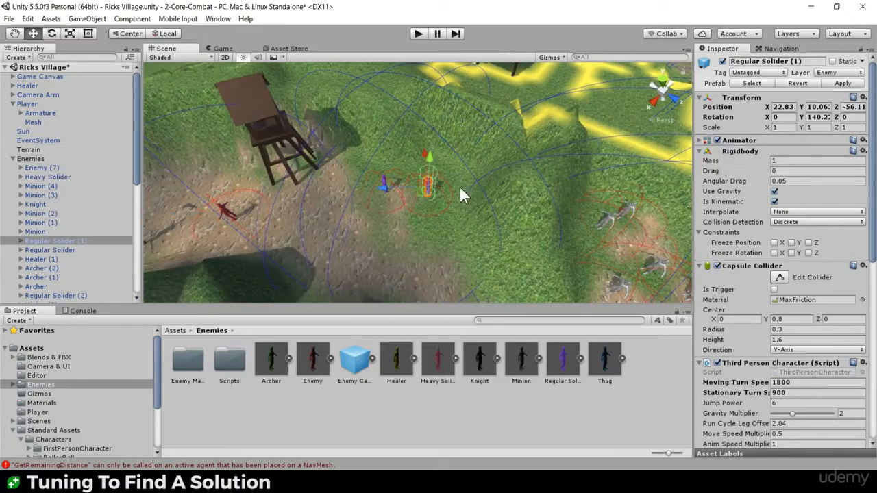
left_click_drag(459, 185, 428, 192, "alt")
left_click(416, 141)
key("f")
left_click(363, 184)
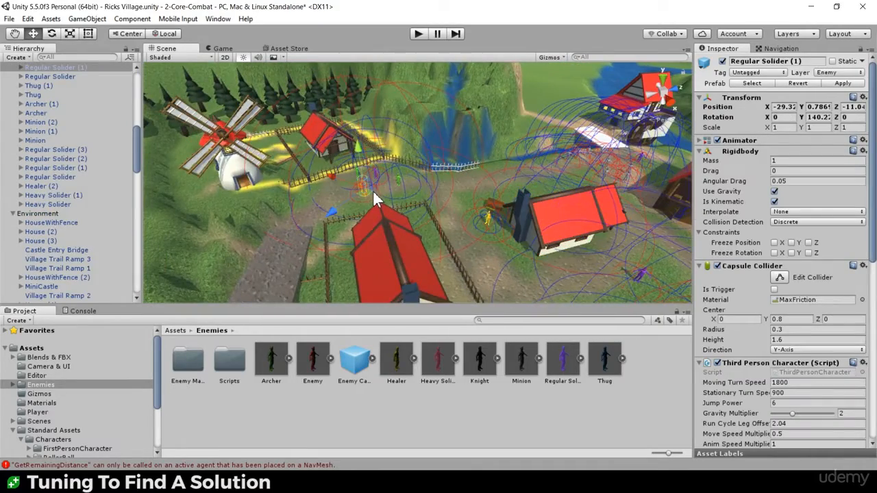
key("f")
scroll(821, 195, "down", 3)
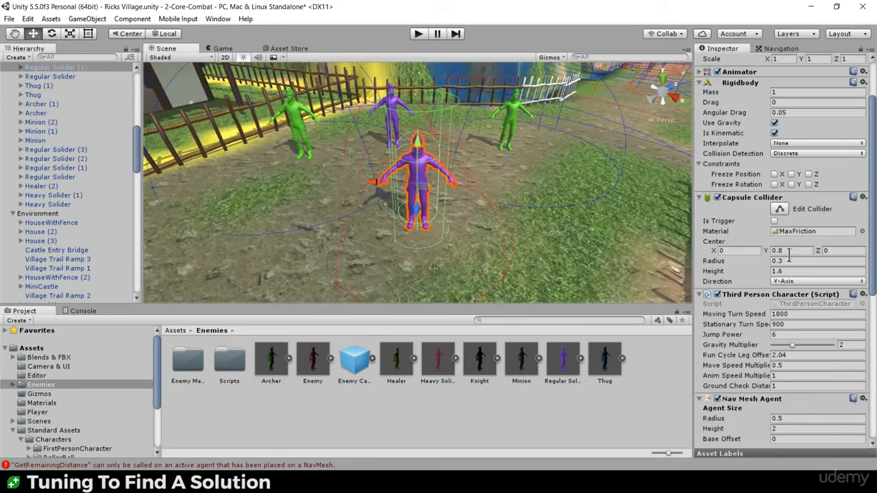
scroll(792, 327, "down", 3)
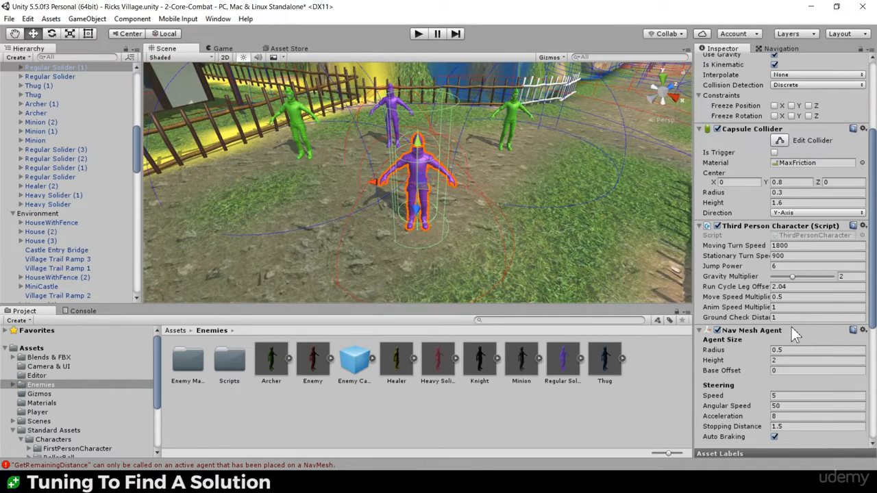
scroll(791, 326, "down", 3)
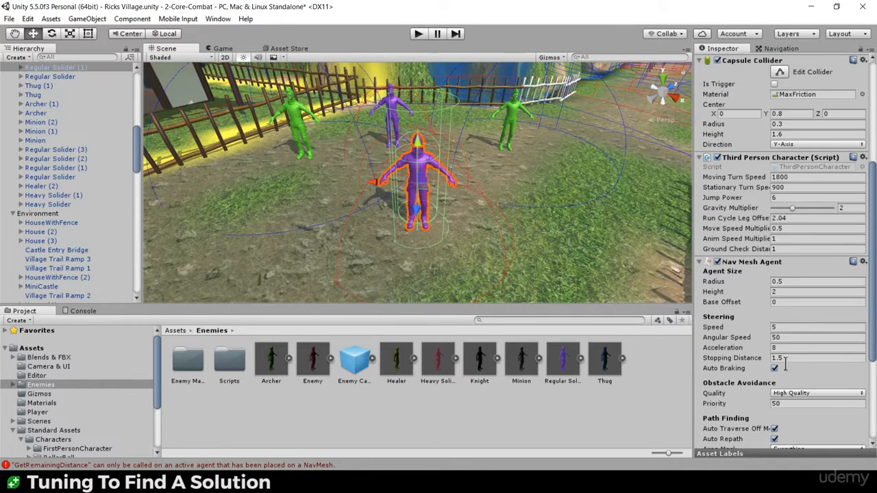
Set Archer (1)'s Moving Turn Speed to 1800, Stationary Turn Speed to 900 and Ground Check Distance to 1, and apply them to its prefab
left_click(299, 122)
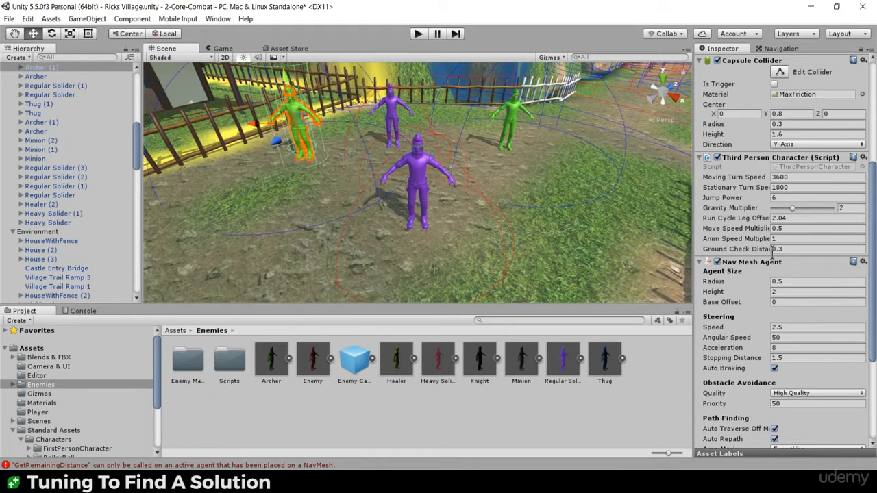
left_click(805, 179)
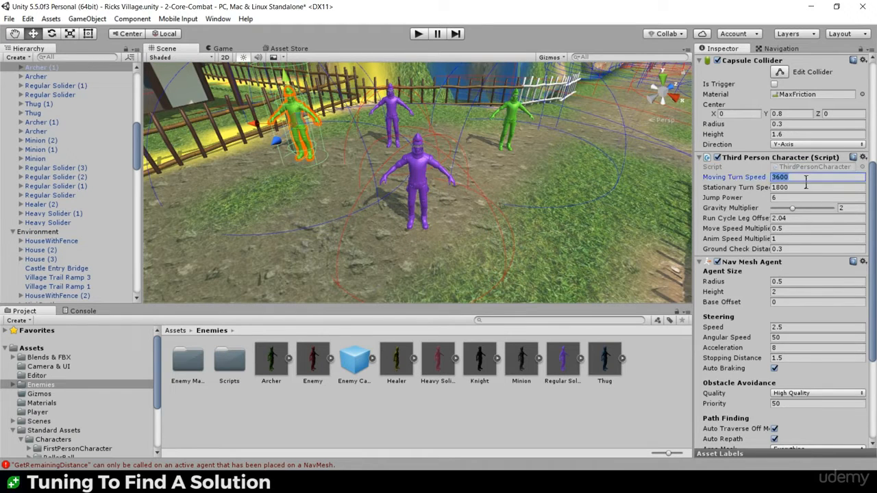
type("1800")
key("Tab")
type("900")
key("Tab")
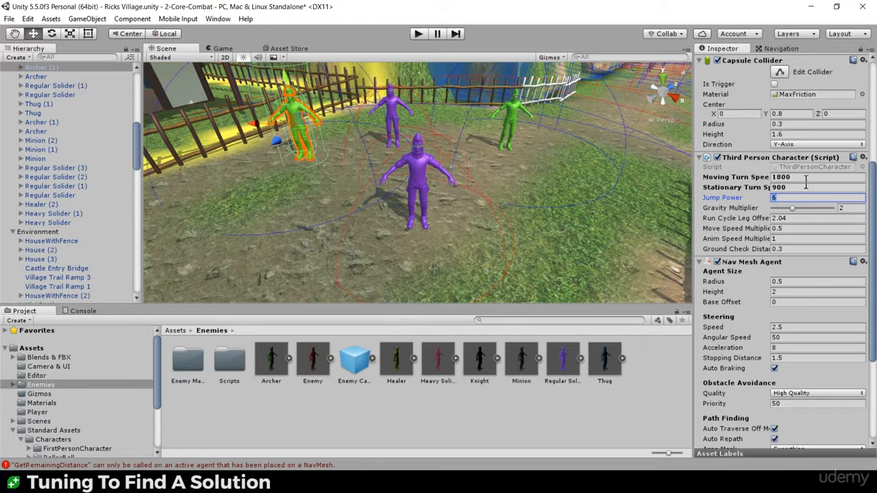
left_click(791, 250)
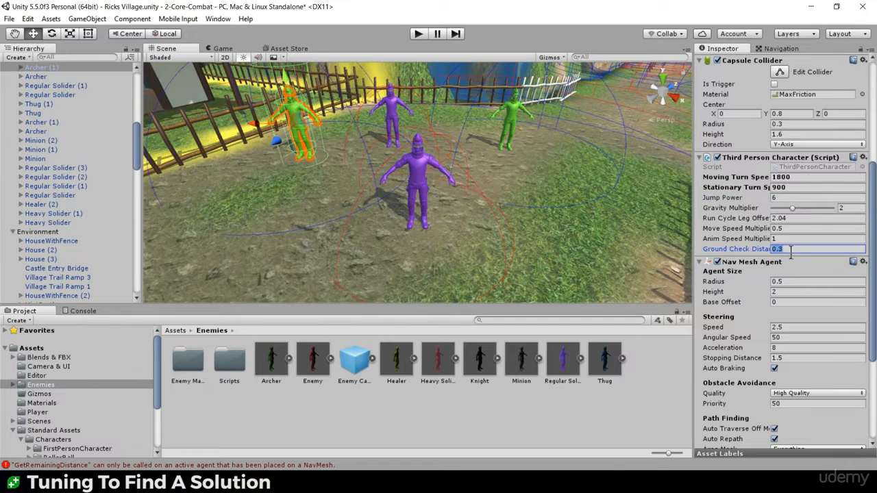
type("1")
scroll(787, 132, "up", 5)
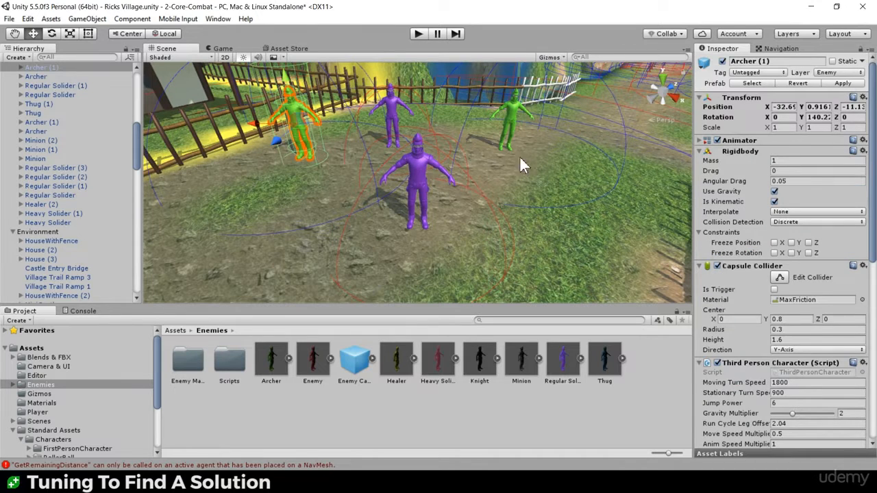
Set the Moving Turn Speed of Minion (1) near the village fountain to 1800, Stationary Turn Speed to 900 and Ground Check Distance to 1
middle_click_drag(558, 161, 329, 155)
scroll(568, 172, "down", 3)
middle_click_drag(538, 211, 74, 135)
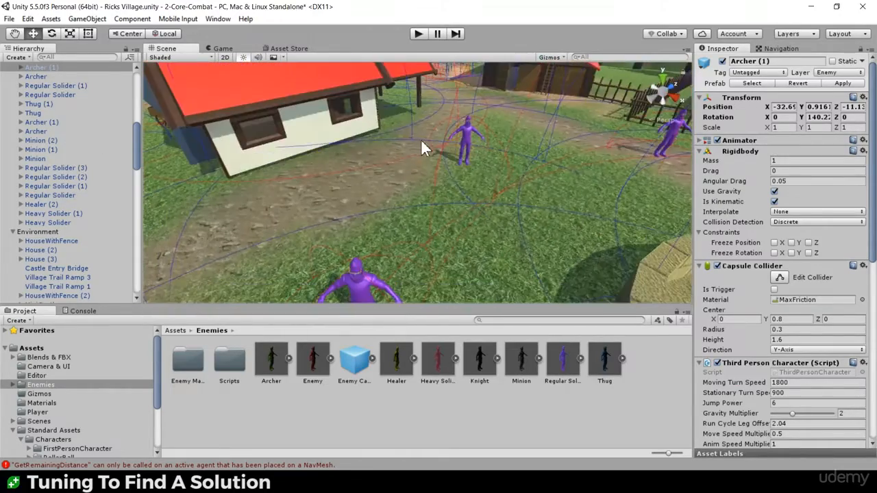
scroll(420, 139, "down", 3)
middle_click_drag(544, 247, 294, 125)
scroll(294, 125, "up", 3)
scroll(403, 200, "down", 3)
middle_click_drag(234, 170, 314, 185)
left_click(313, 185)
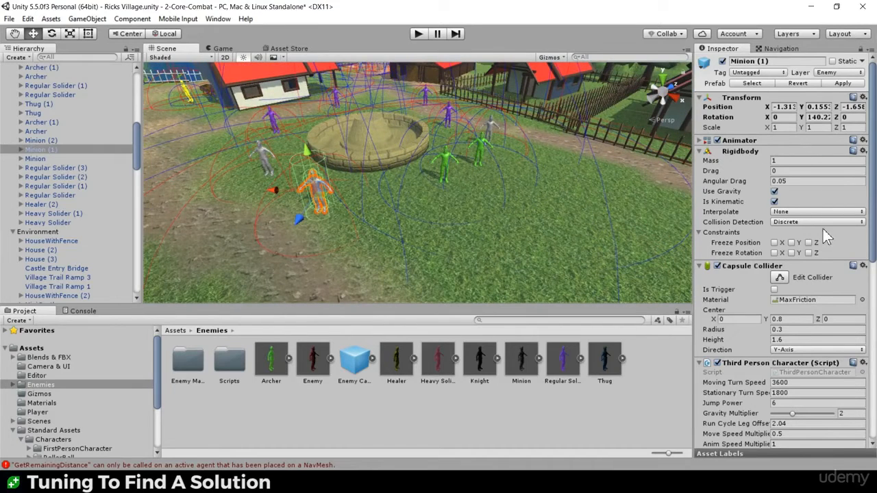
scroll(822, 258, "down", 3)
left_click(817, 279)
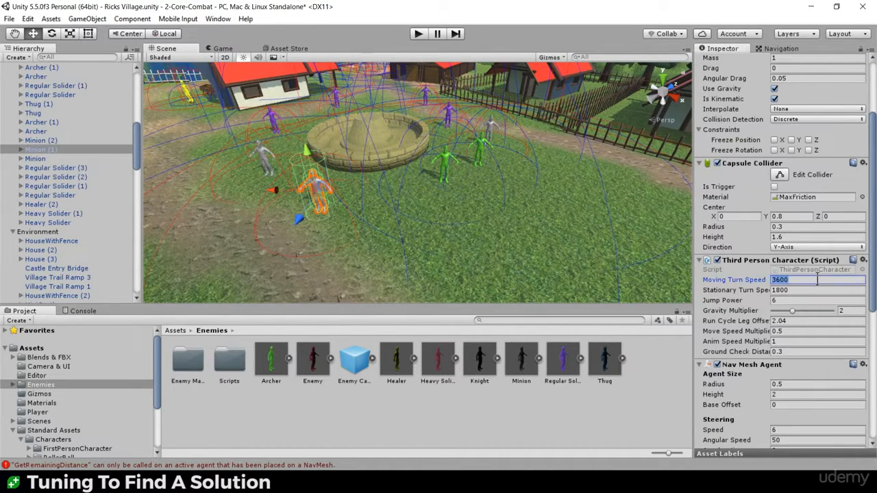
type("1800")
key("Tab")
type("90")
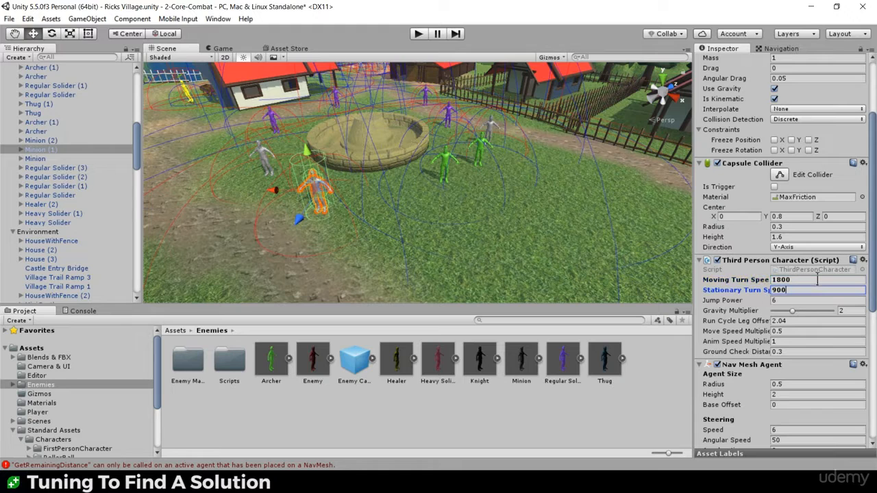
key("Tab")
left_click(797, 350)
type("1")
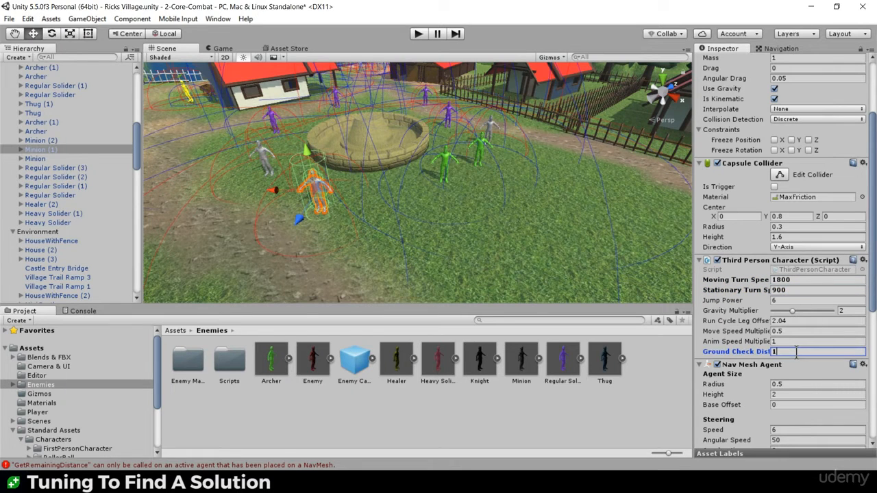
Apply the changed settings of Minion (1) to the Minion prefab
scroll(537, 209, "down", 10)
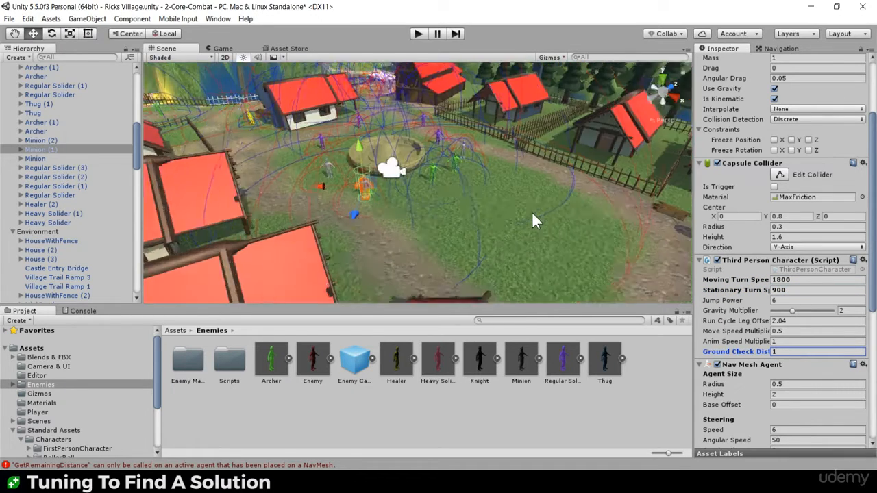
scroll(532, 211, "up", 9)
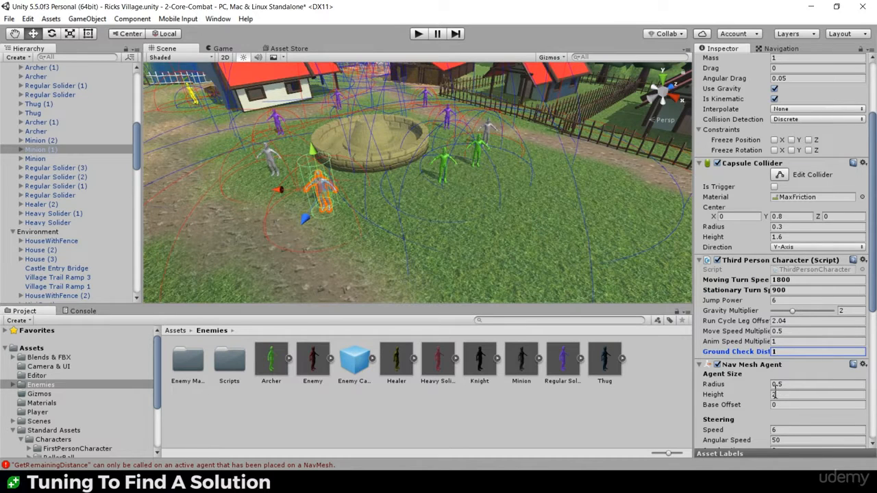
scroll(775, 397, "down", 2)
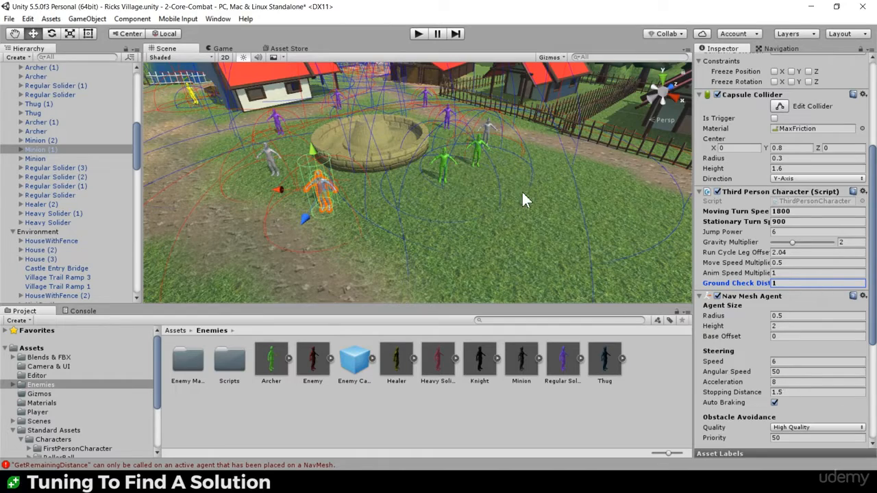
middle_click_drag(522, 193, 451, 206)
scroll(451, 206, "down", 2)
key("f")
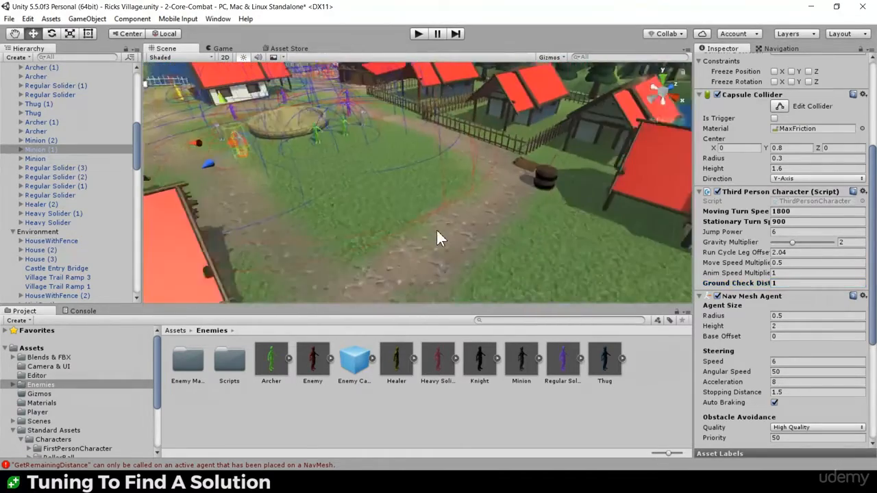
scroll(795, 171, "up", 5)
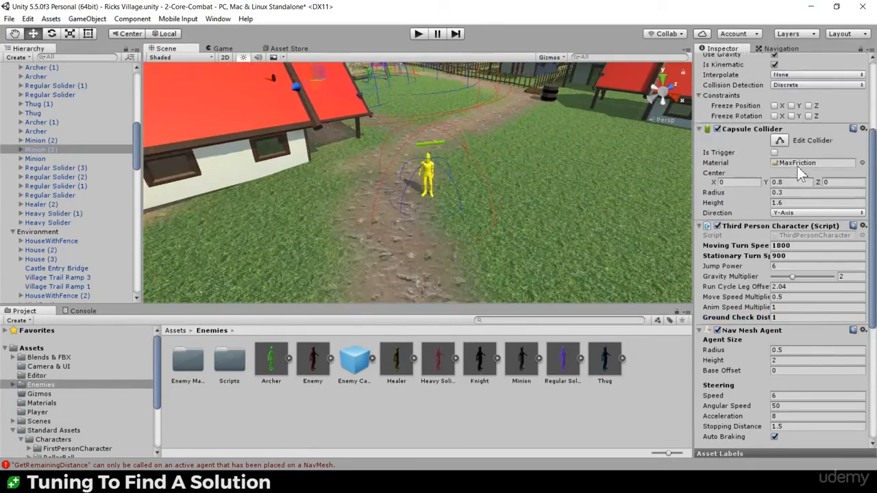
Set the Moving Turn Speed of the Knight in front of the castle to 1800, Stationary Turn Speed to 900 and Ground Check Distance to 1
scroll(511, 150, "down", 5)
middle_click_drag(511, 152, 495, 196)
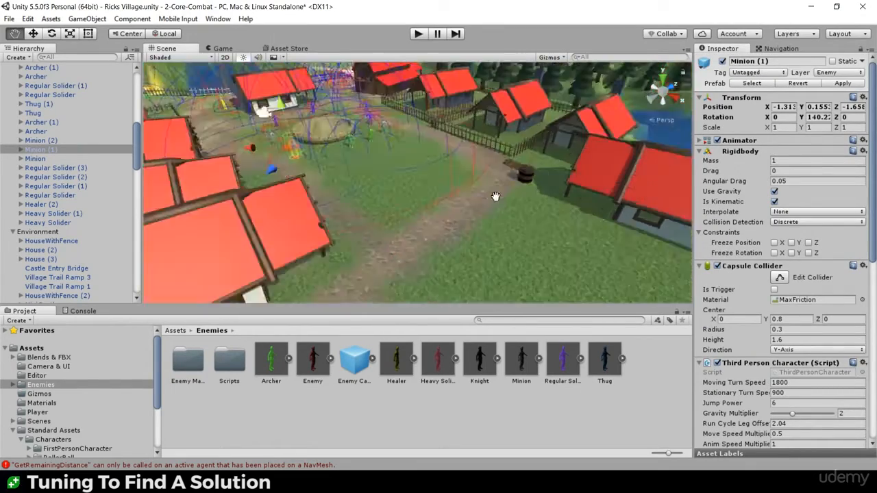
scroll(473, 226, "down", 4)
scroll(411, 166, "up", 6)
middle_click_drag(411, 287, 412, 197)
scroll(412, 198, "down", 6)
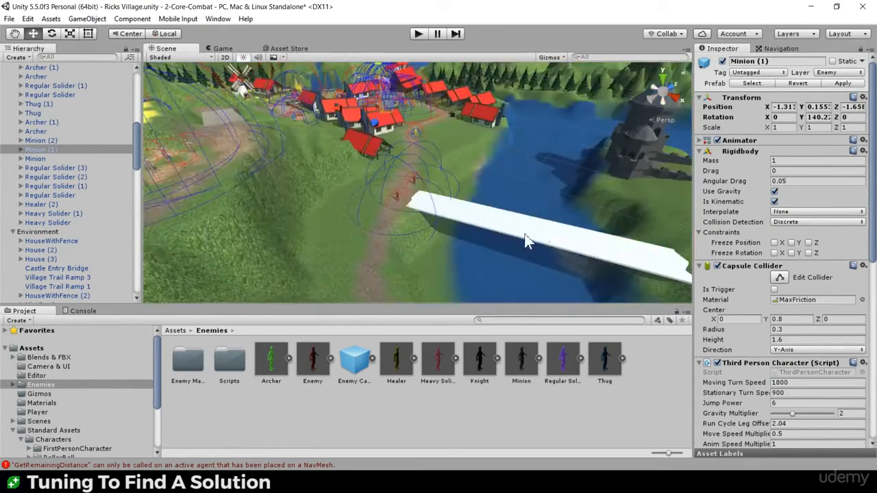
middle_click_drag(524, 239, 415, 209)
left_click(397, 149)
key("f")
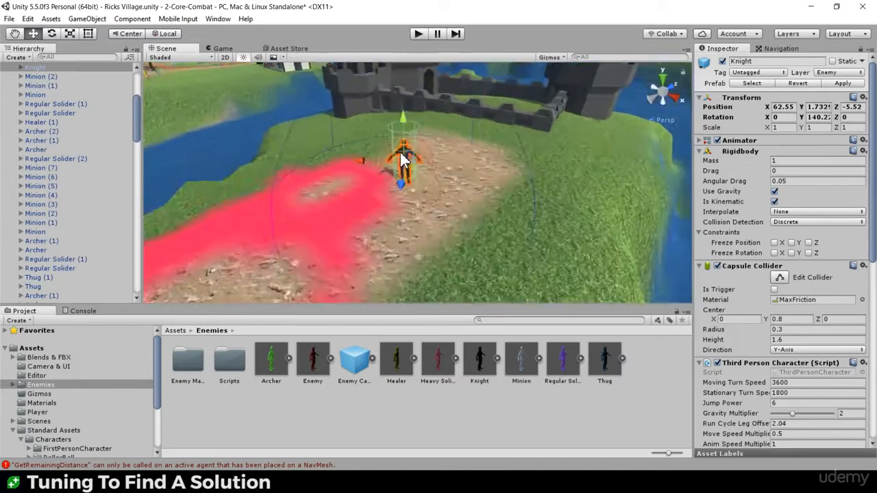
scroll(789, 319, "down", 5)
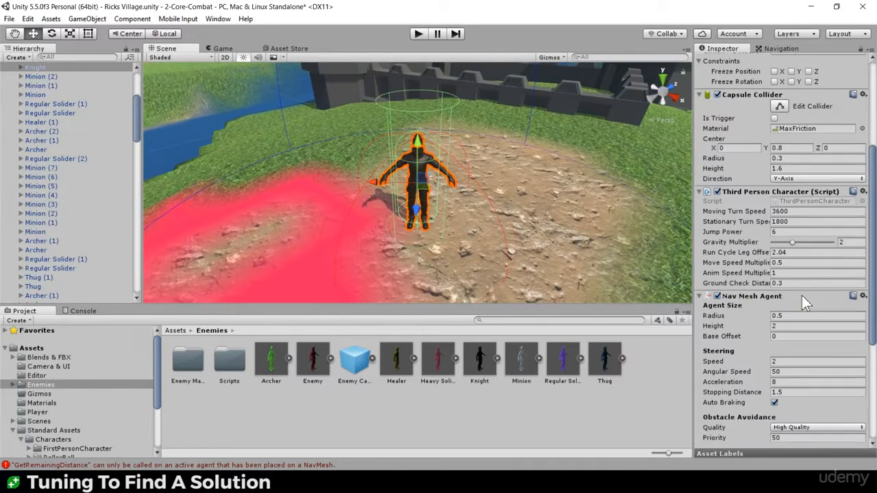
left_click(805, 211)
type("18")
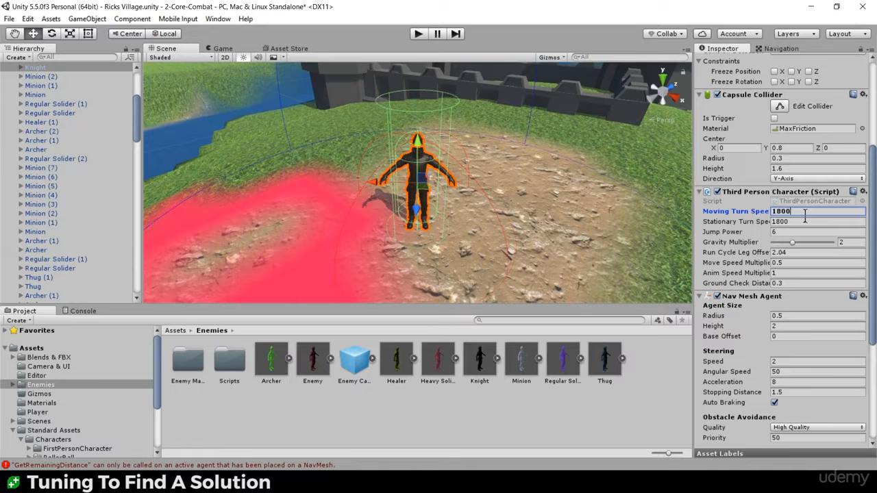
key("Tab")
type("900")
key("Tab")
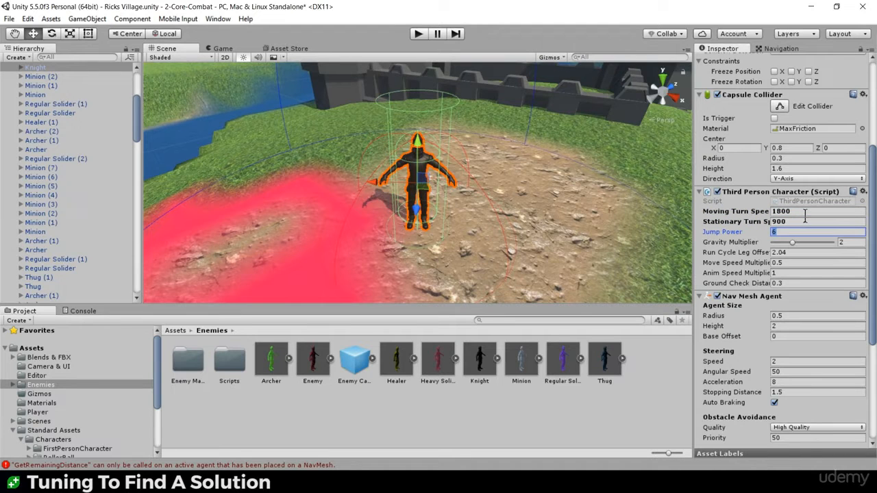
left_click(796, 283)
type("1")
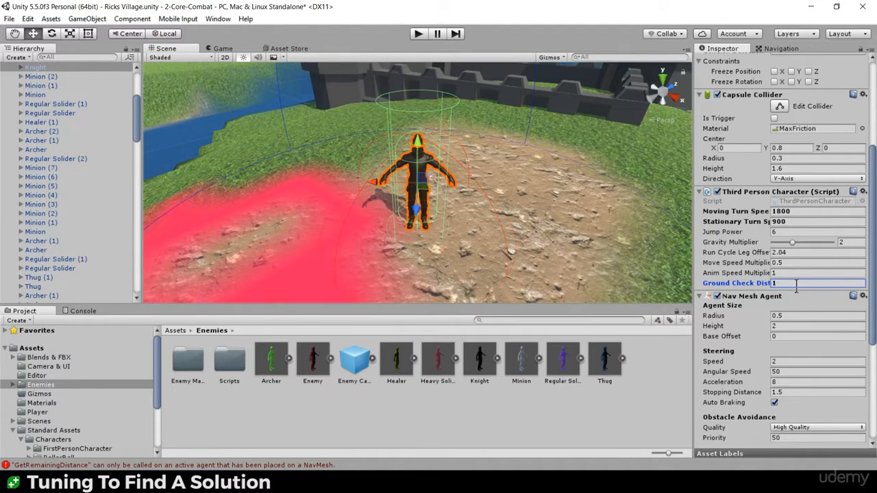
Apply the Knight's changed settings to its prefab
scroll(355, 161, "down", 3)
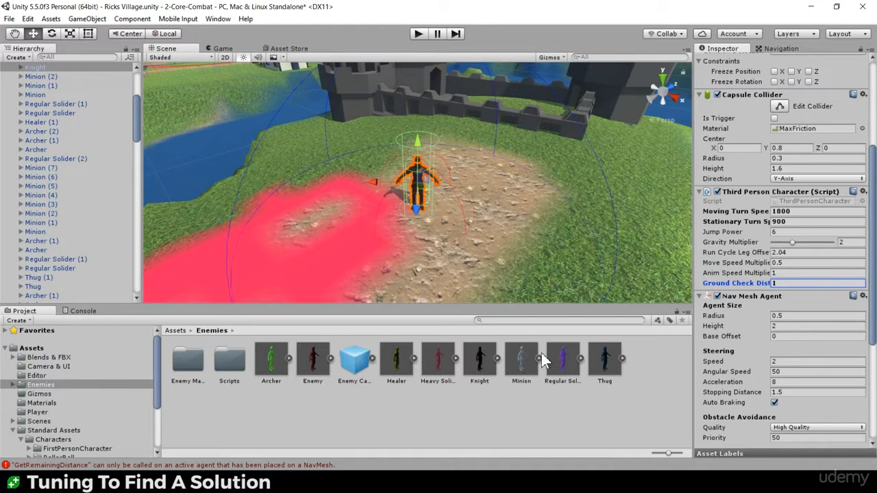
scroll(858, 101, "up", 5)
left_click(842, 83)
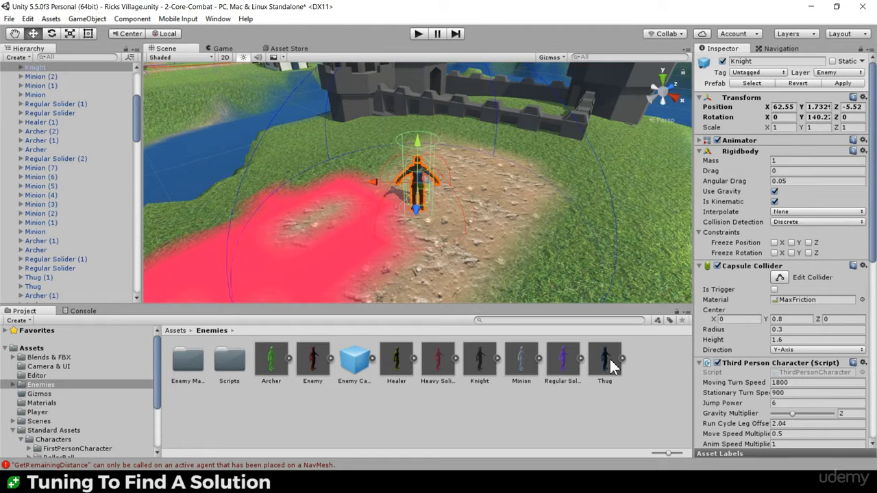
Set the Moving Turn Speed of Thug (1) on the hill above the houses to 1800, Stationary Turn Speed to 900 and Ground Check Distance to 1
middle_click_drag(296, 236, 469, 260)
scroll(470, 260, "down", 3)
middle_click_drag(401, 226, 574, 259)
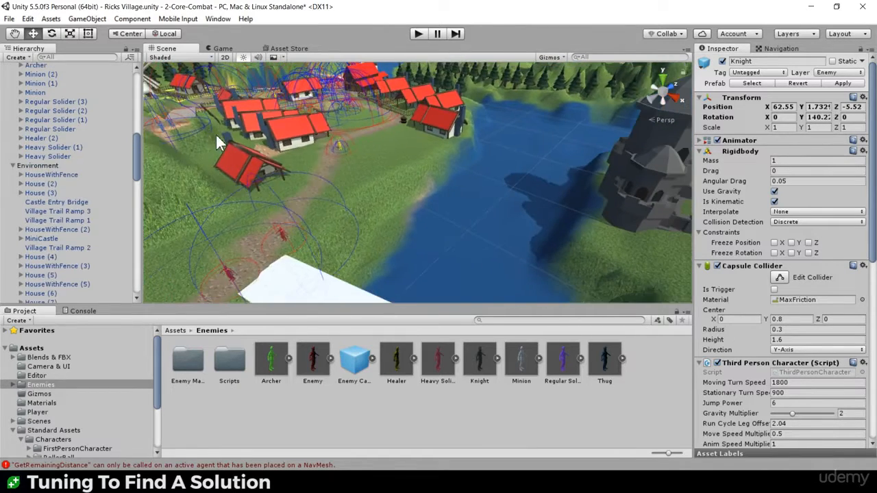
scroll(502, 219, "up", 3)
left_click(275, 162)
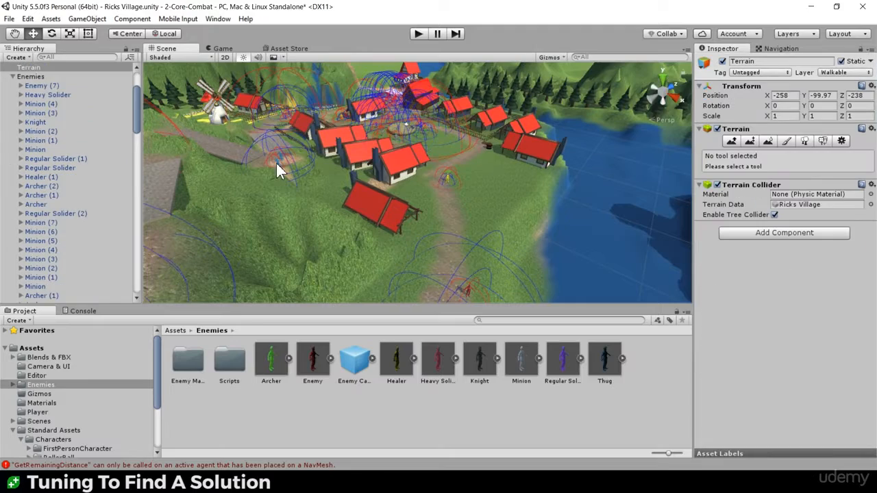
left_click(281, 164)
key("f")
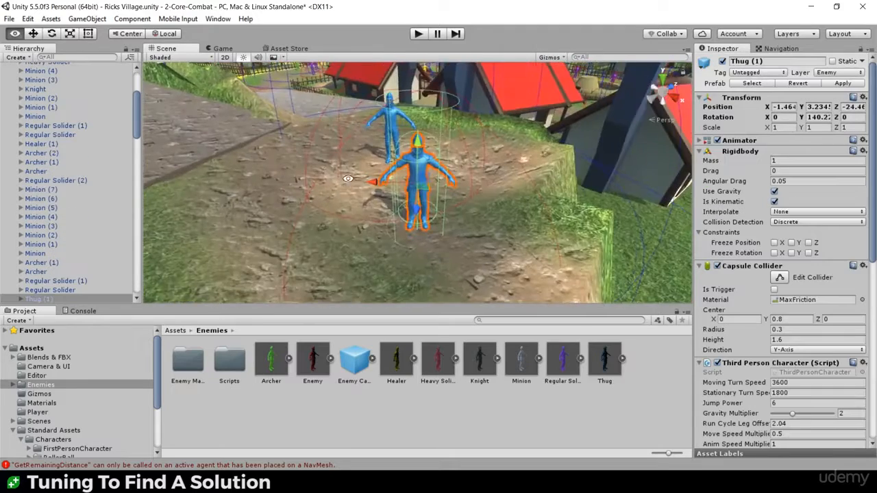
left_click(817, 382)
type("1800")
key("Tab")
type("900")
key("Tab")
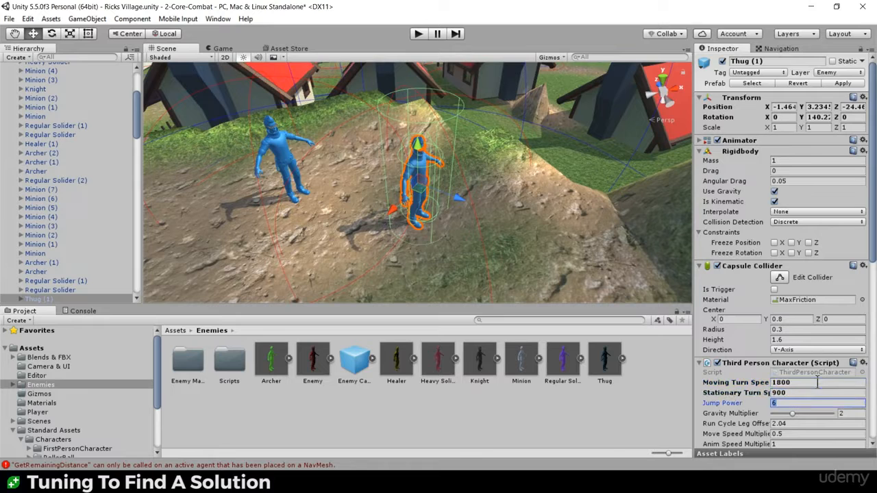
scroll(798, 349, "down", 5)
left_click(802, 319)
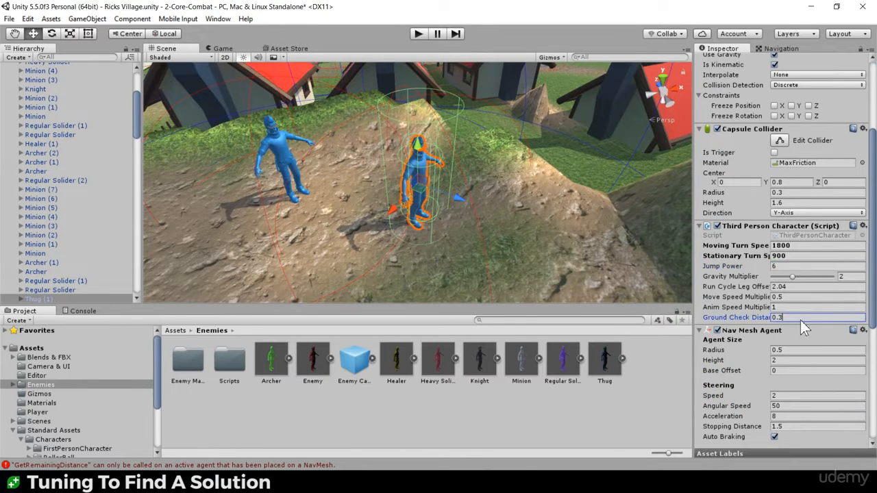
type("1")
key("Return")
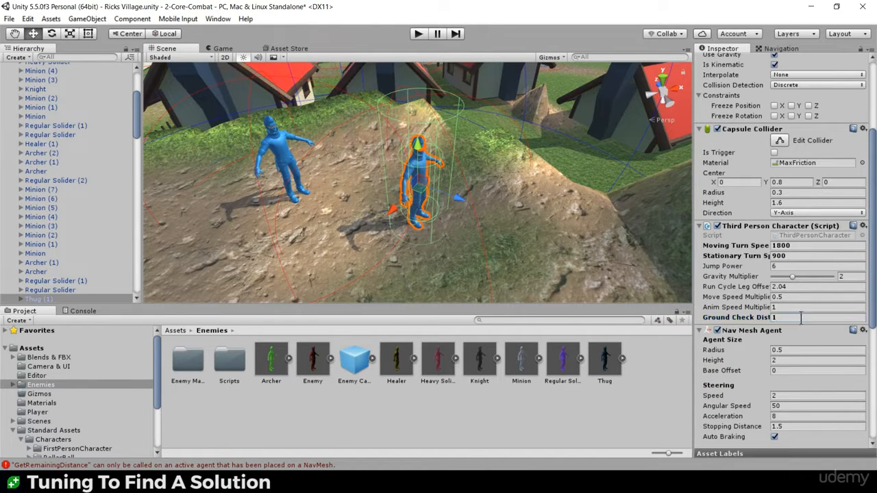
Survey the village, its ramps and the watchtower path for enemy types whose settings still need changing
scroll(485, 232, "down", 10)
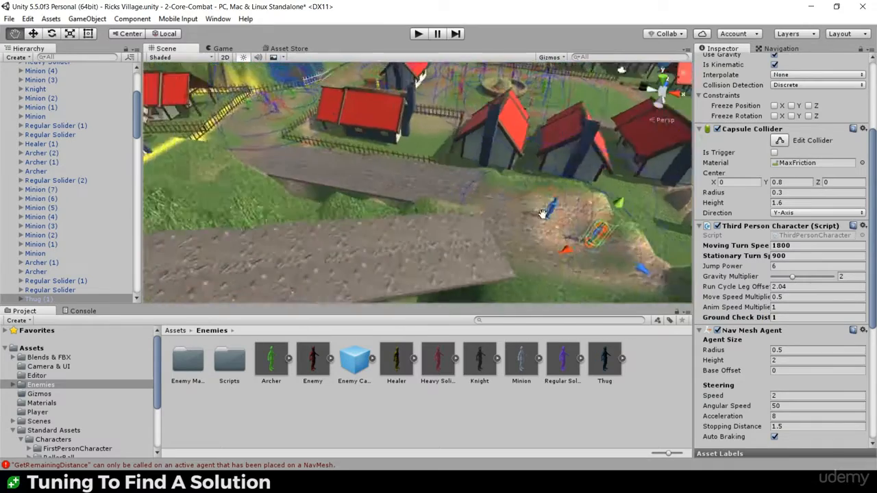
left_click_drag(544, 227, 449, 225, "alt")
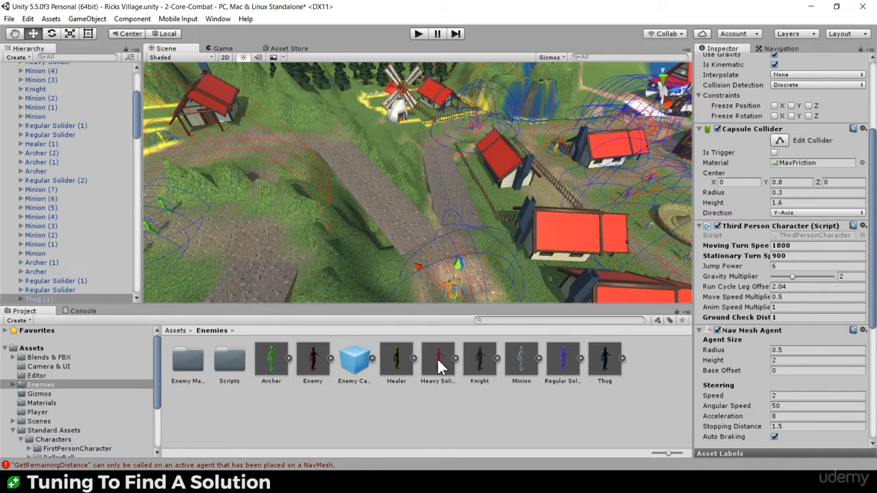
scroll(379, 195, "down", 5)
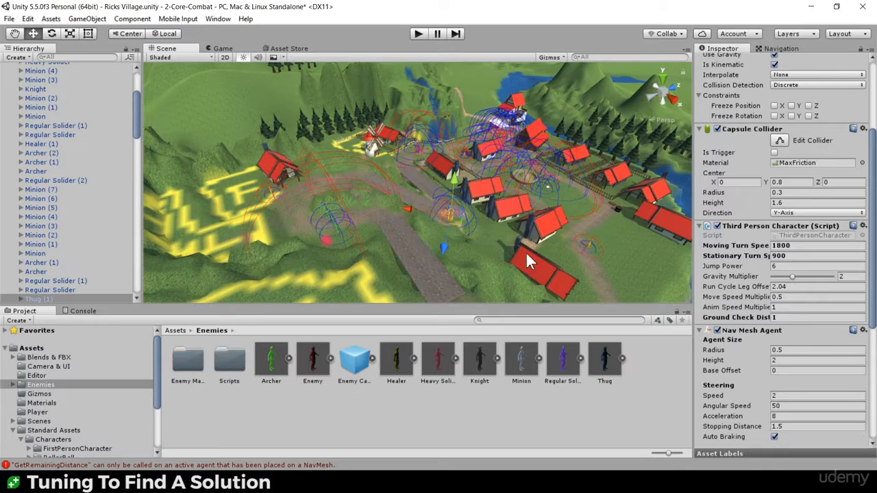
right_click_drag(526, 251, 263, 176)
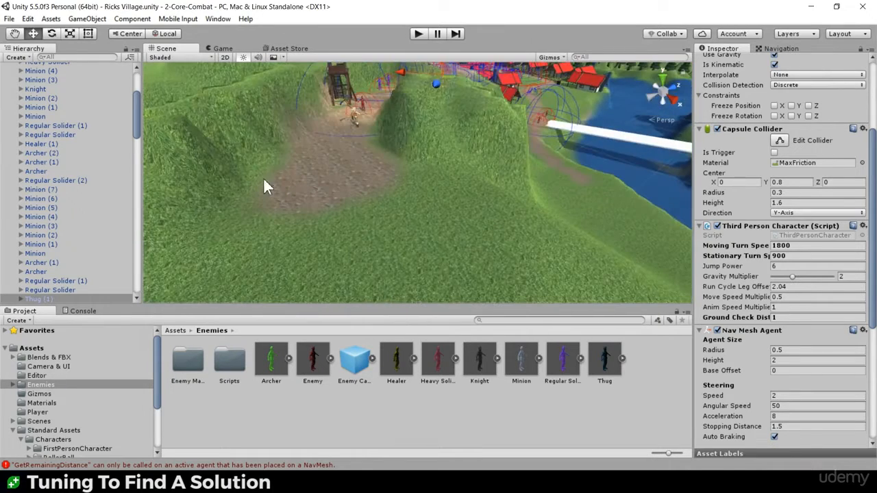
scroll(354, 143, "up", 5)
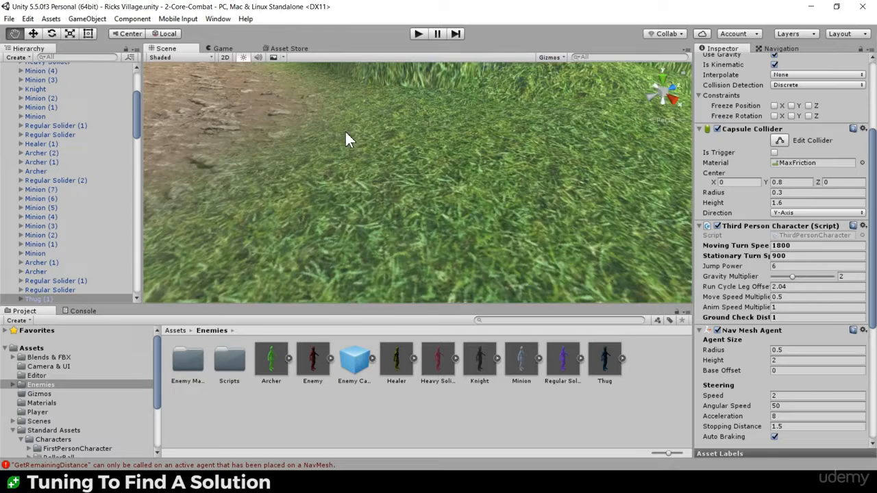
scroll(345, 130, "down", 5)
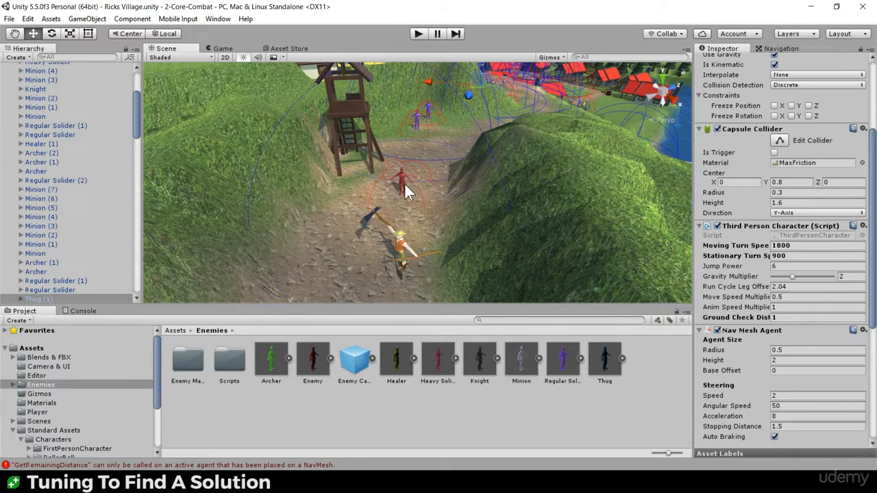
middle_click_drag(450, 181, 519, 164)
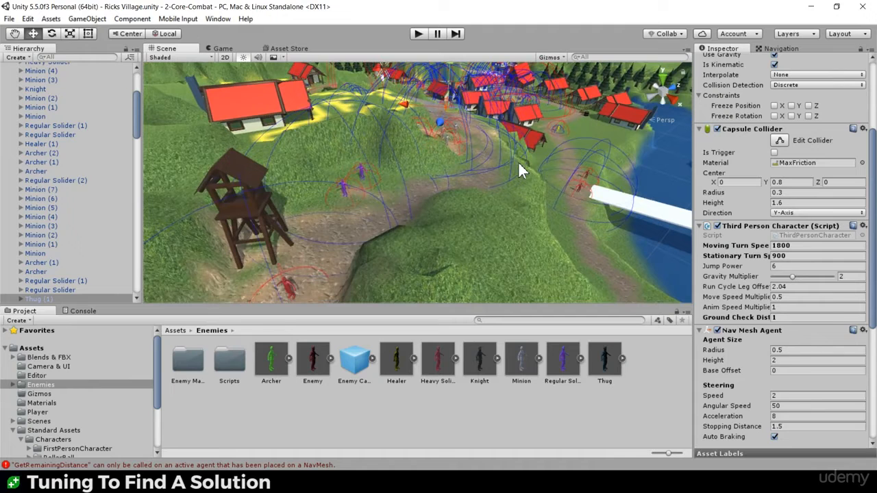